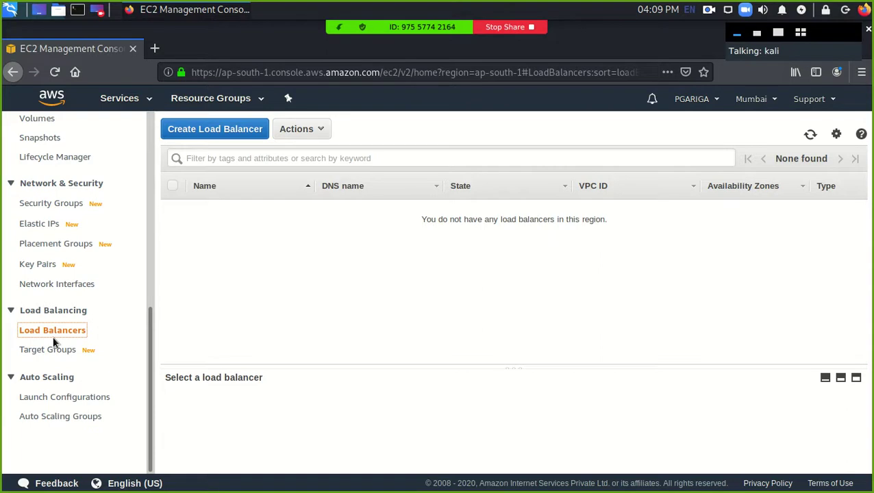
# - With the screen annotation Draw tool, sketch a load balancer circle labelled L and a column of four server circles beside it
pyautogui.moveTo(400, 31)
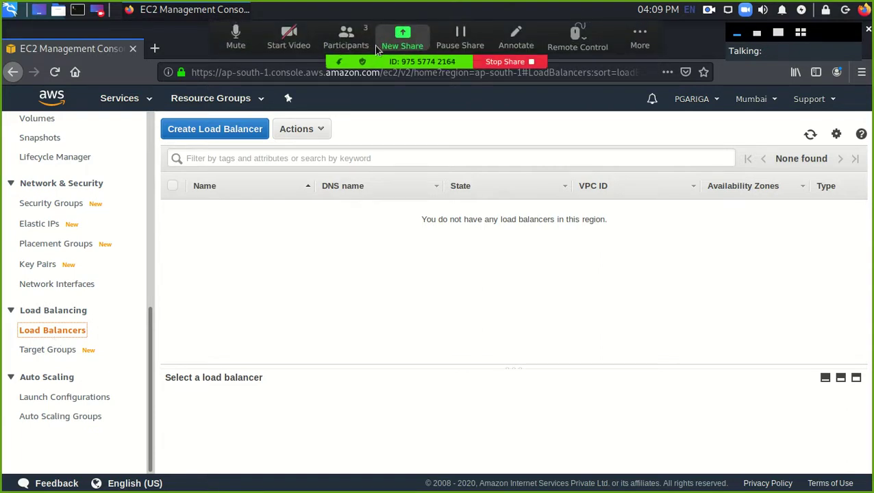
pyautogui.click(630, 39)
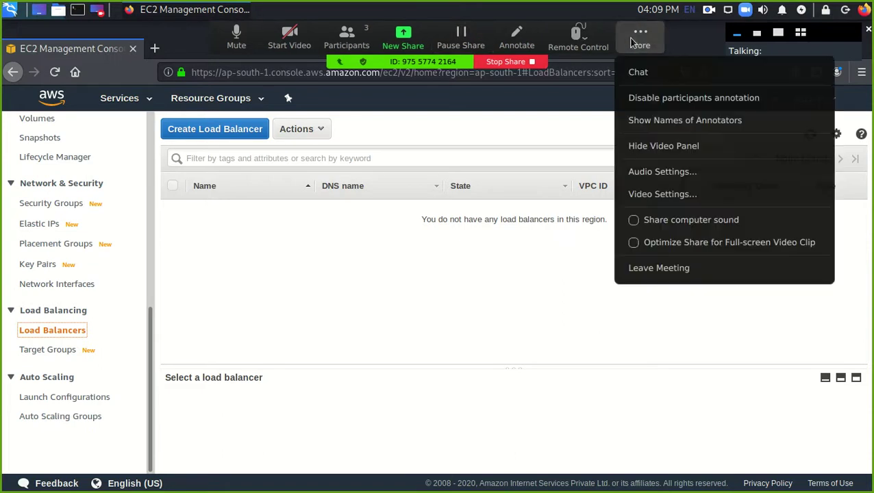
pyautogui.moveTo(373, 32)
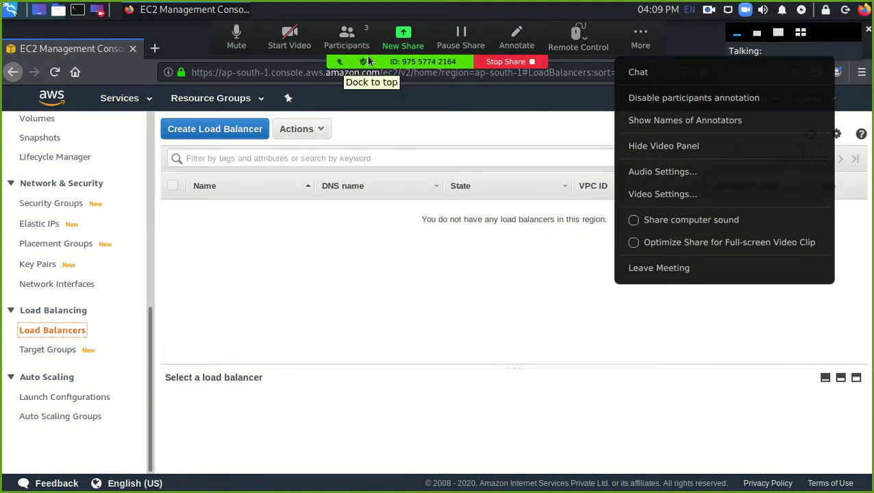
pyautogui.click(512, 41)
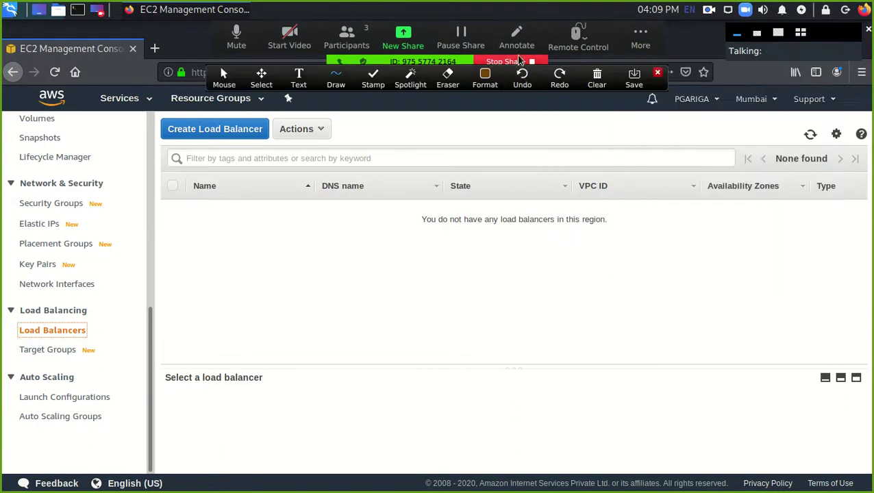
pyautogui.click(343, 78)
pyautogui.click(373, 77)
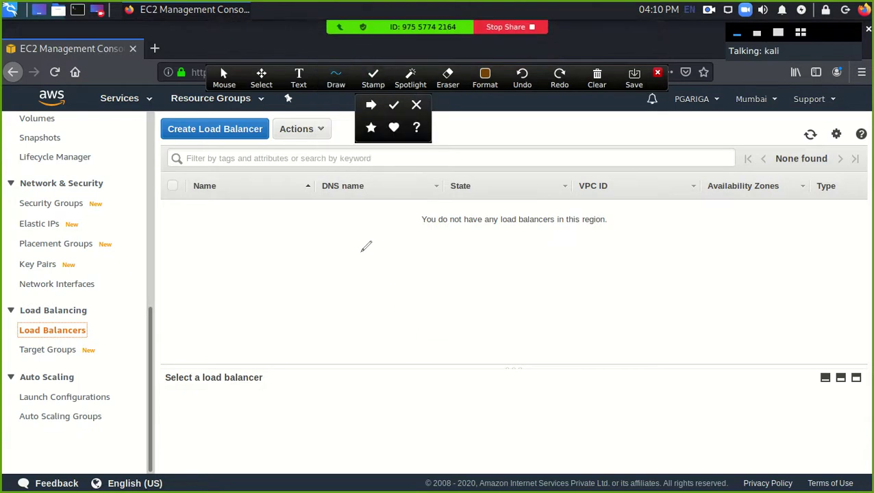
pyautogui.moveTo(351, 251); pyautogui.dragTo(350, 293)
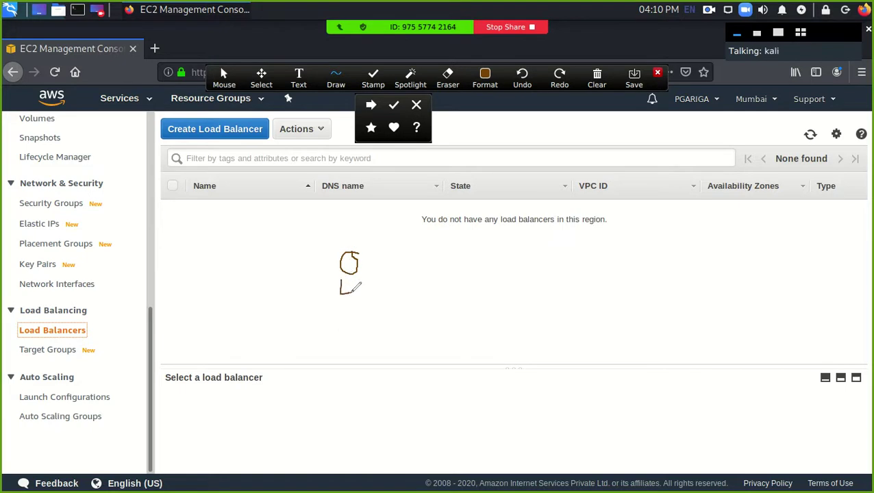
pyautogui.moveTo(416, 237)
pyautogui.mouseDown()
pyautogui.moveTo(426, 237)
pyautogui.moveTo(417, 250)
pyautogui.moveTo(433, 274)
pyautogui.moveTo(420, 277)
pyautogui.moveTo(422, 312)
pyautogui.moveTo(422, 301)
pyautogui.mouseUp()
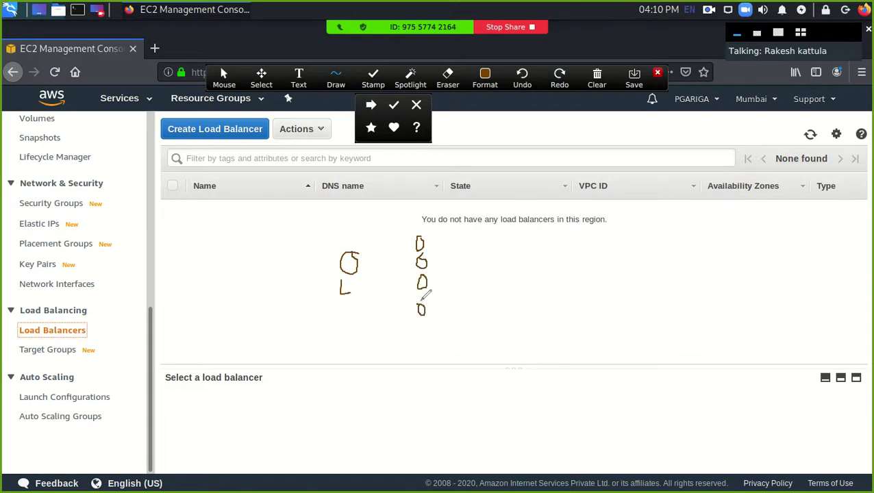
# - Draw a curly brace beside the four server circles and write 100 next to it
pyautogui.moveTo(441, 239)
pyautogui.mouseDown()
pyautogui.moveTo(470, 288)
pyautogui.moveTo(464, 315)
pyautogui.mouseUp()
pyautogui.moveTo(477, 254); pyautogui.dragTo(485, 279)
pyautogui.moveTo(503, 245)
pyautogui.mouseDown()
pyautogui.moveTo(494, 259)
pyautogui.moveTo(532, 254)
pyautogui.moveTo(524, 239)
pyautogui.mouseUp()
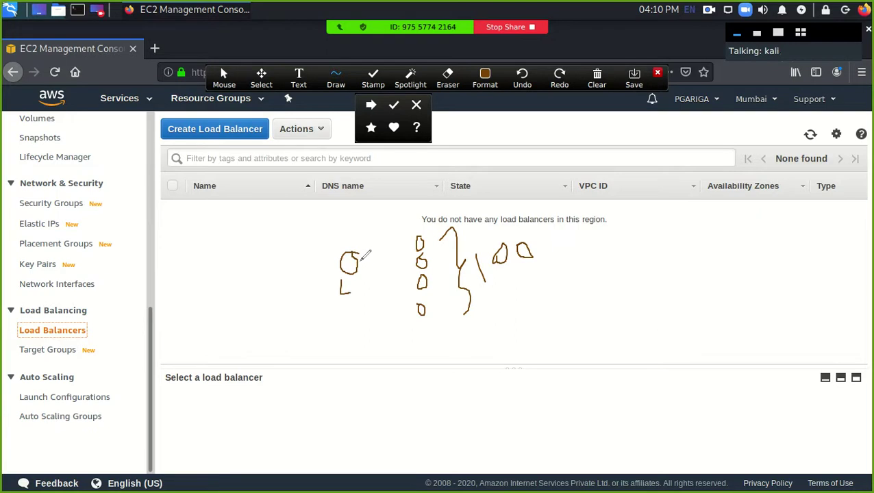
# - Draw connecting lines from the L circle to each of the four server circles
pyautogui.moveTo(363, 258); pyautogui.dragTo(417, 240)
pyautogui.moveTo(358, 262); pyautogui.dragTo(427, 260)
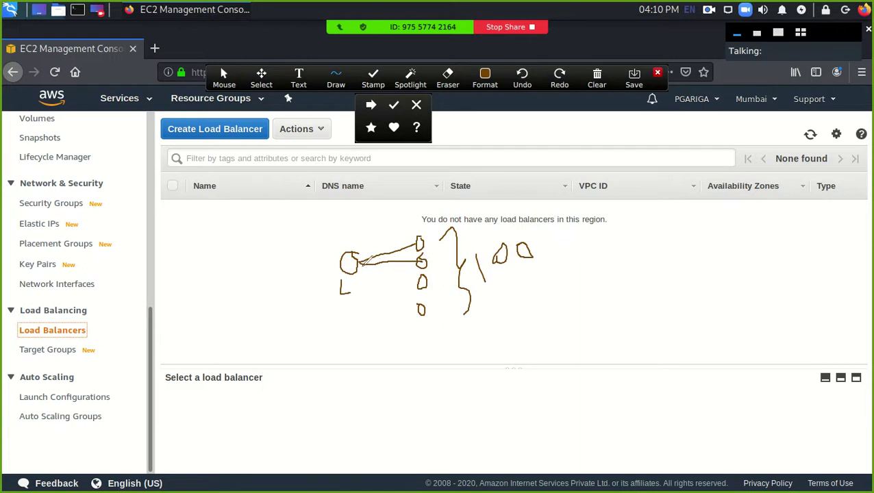
pyautogui.moveTo(362, 262); pyautogui.dragTo(415, 274)
pyautogui.moveTo(364, 266); pyautogui.dragTo(415, 297)
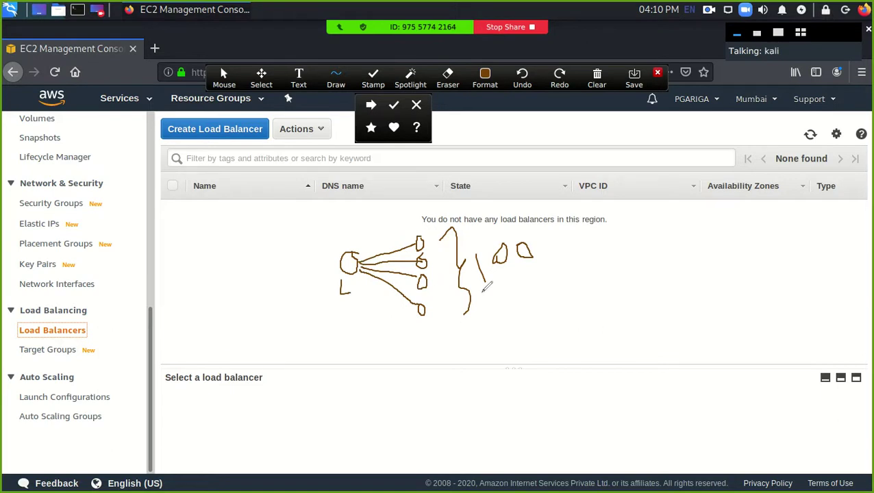
# - Write "youtube" below the 100 and sketch a client node joined by a line to the L circle
pyautogui.moveTo(511, 291)
pyautogui.mouseDown()
pyautogui.moveTo(531, 294)
pyautogui.moveTo(556, 270)
pyautogui.moveTo(569, 272)
pyautogui.moveTo(570, 255)
pyautogui.moveTo(589, 266)
pyautogui.moveTo(605, 253)
pyautogui.moveTo(603, 242)
pyautogui.moveTo(615, 248)
pyautogui.mouseUp()
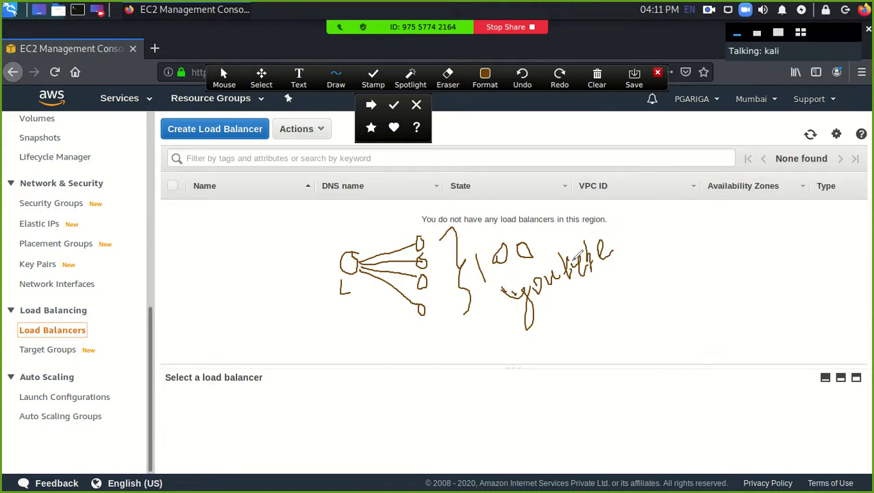
pyautogui.moveTo(581, 261); pyautogui.dragTo(588, 270)
pyautogui.moveTo(257, 252)
pyautogui.mouseDown()
pyautogui.moveTo(244, 258)
pyautogui.moveTo(345, 252)
pyautogui.mouseUp()
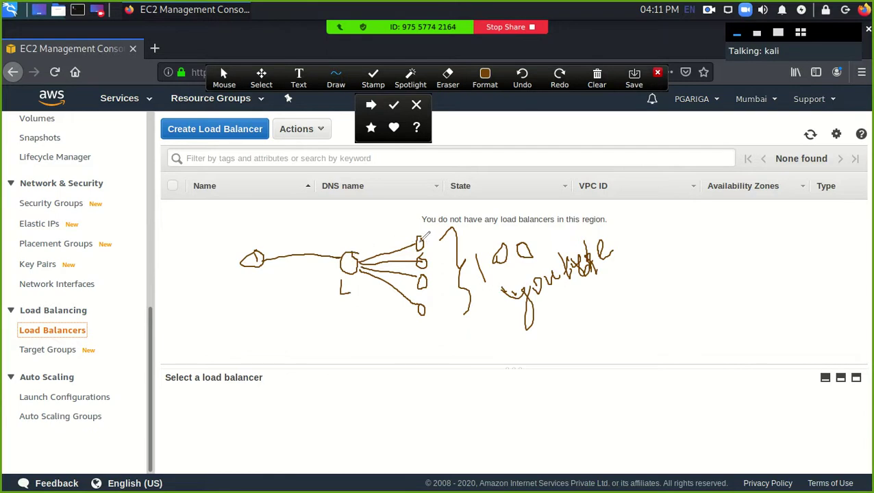
# - Write 50 above the client node and label it India underneath
pyautogui.moveTo(230, 221)
pyautogui.mouseDown()
pyautogui.moveTo(237, 241)
pyautogui.moveTo(256, 215)
pyautogui.mouseUp()
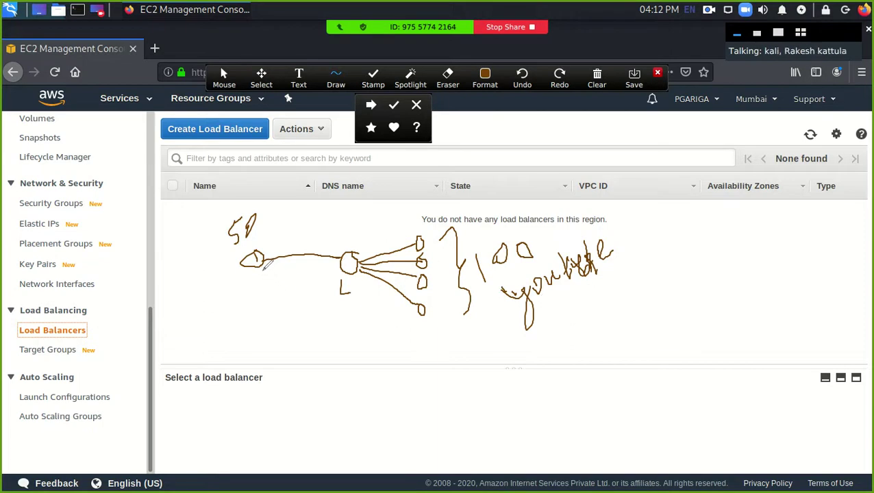
pyautogui.moveTo(232, 281); pyautogui.dragTo(221, 292)
pyautogui.moveTo(228, 285)
pyautogui.mouseDown()
pyautogui.moveTo(244, 288)
pyautogui.moveTo(237, 306)
pyautogui.moveTo(271, 286)
pyautogui.mouseUp()
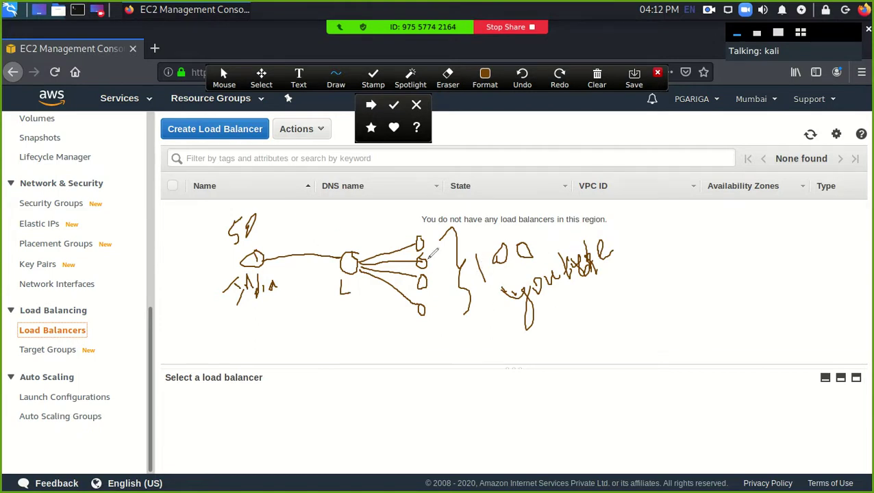
# - Overwrite the first digit of the 100, mark up the server column and underline the Auto Scaling heading
pyautogui.moveTo(479, 253)
pyautogui.mouseDown()
pyautogui.moveTo(487, 281)
pyautogui.moveTo(473, 268)
pyautogui.moveTo(506, 272)
pyautogui.mouseUp()
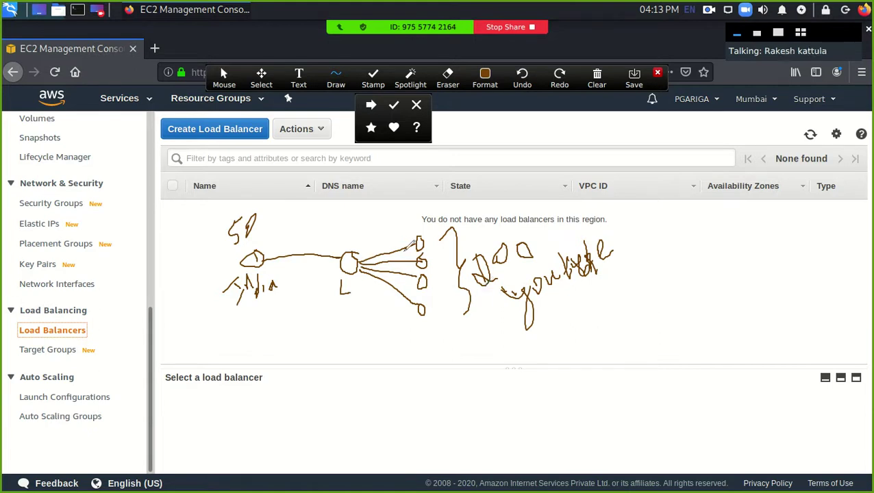
pyautogui.moveTo(413, 235); pyautogui.dragTo(428, 311)
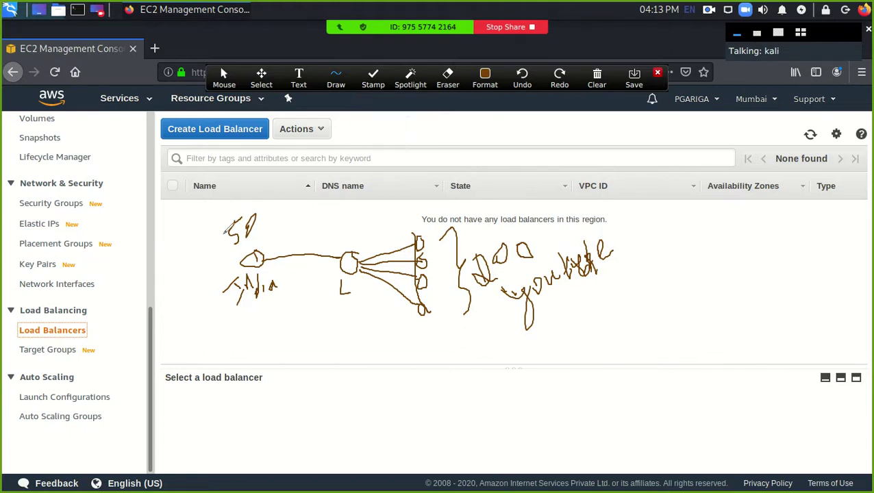
pyautogui.moveTo(26, 386); pyautogui.dragTo(96, 382)
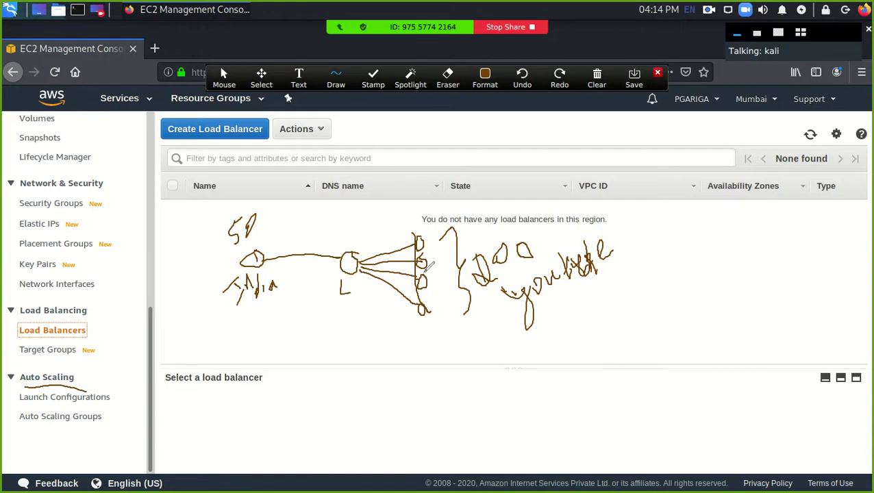
pyautogui.moveTo(425, 269)
pyautogui.mouseDown()
pyautogui.moveTo(418, 293)
pyautogui.moveTo(429, 312)
pyautogui.moveTo(432, 267)
pyautogui.mouseUp()
# - Sketch a second client node above the L circle, join it with a line and handwrite a note beside it
pyautogui.moveTo(348, 252)
pyautogui.mouseDown()
pyautogui.moveTo(333, 218)
pyautogui.moveTo(317, 208)
pyautogui.moveTo(322, 199)
pyautogui.moveTo(314, 205)
pyautogui.mouseUp()
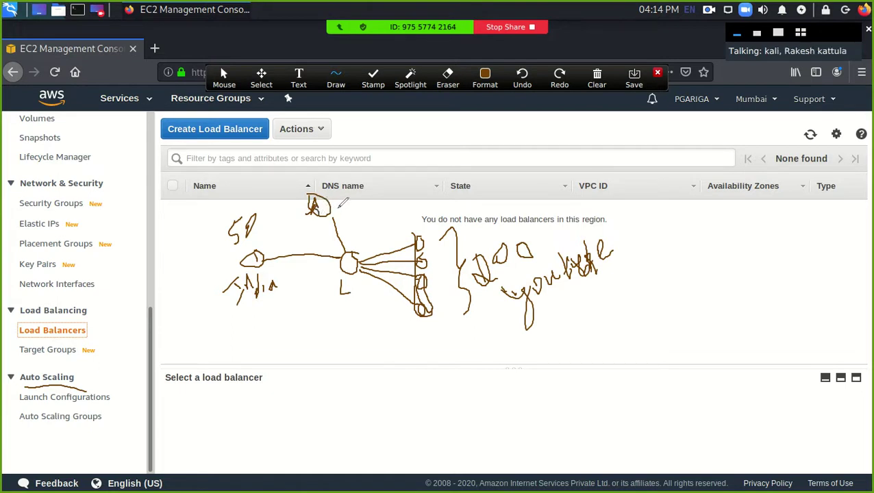
pyautogui.moveTo(340, 206)
pyautogui.mouseDown()
pyautogui.moveTo(340, 220)
pyautogui.moveTo(348, 204)
pyautogui.moveTo(358, 219)
pyautogui.mouseUp()
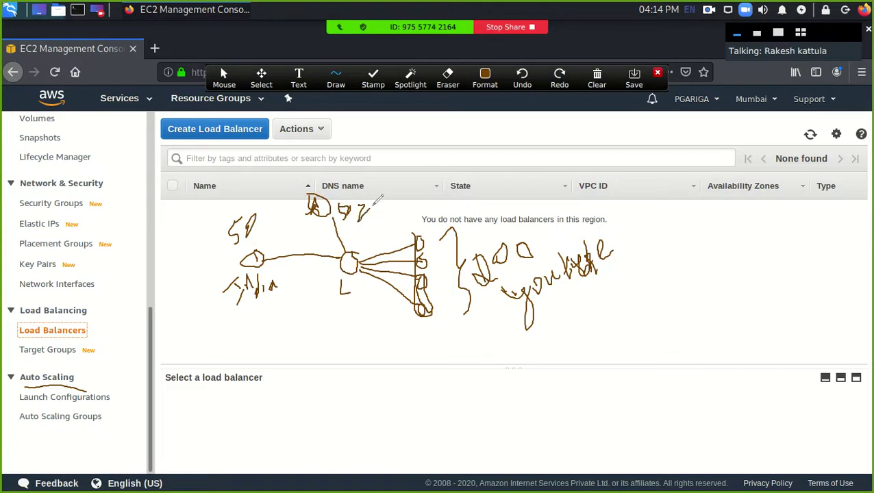
pyautogui.moveTo(376, 199); pyautogui.dragTo(403, 207)
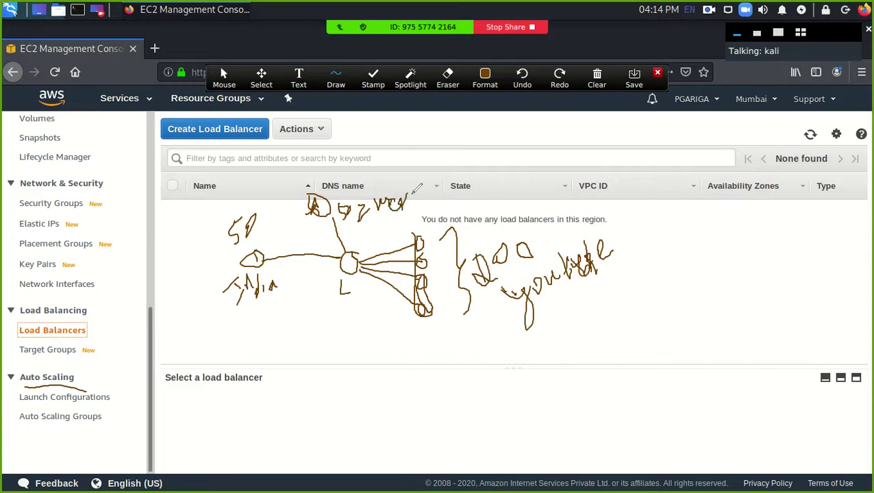
pyautogui.moveTo(356, 220); pyautogui.dragTo(394, 209)
pyautogui.moveTo(414, 200)
pyautogui.mouseDown()
pyautogui.moveTo(429, 204)
pyautogui.moveTo(421, 219)
pyautogui.mouseUp()
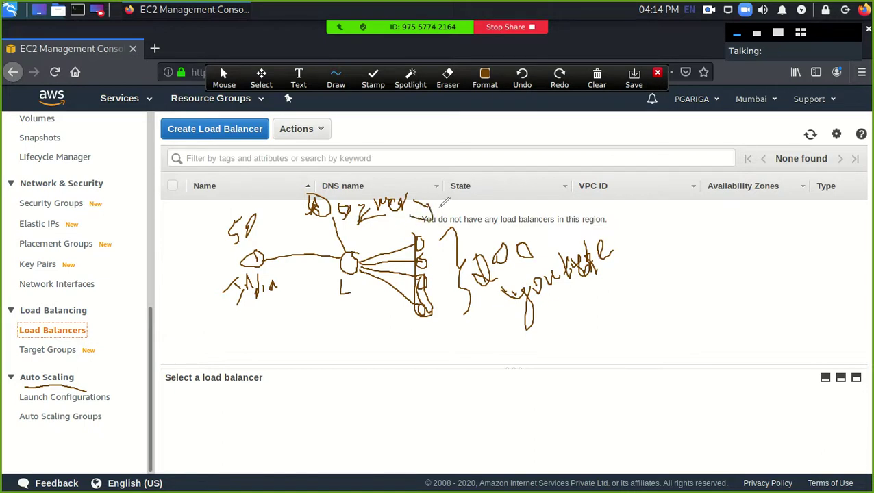
# - Erase all the drawn annotations from the screen and return to the normal mouse mode
pyautogui.click(485, 79)
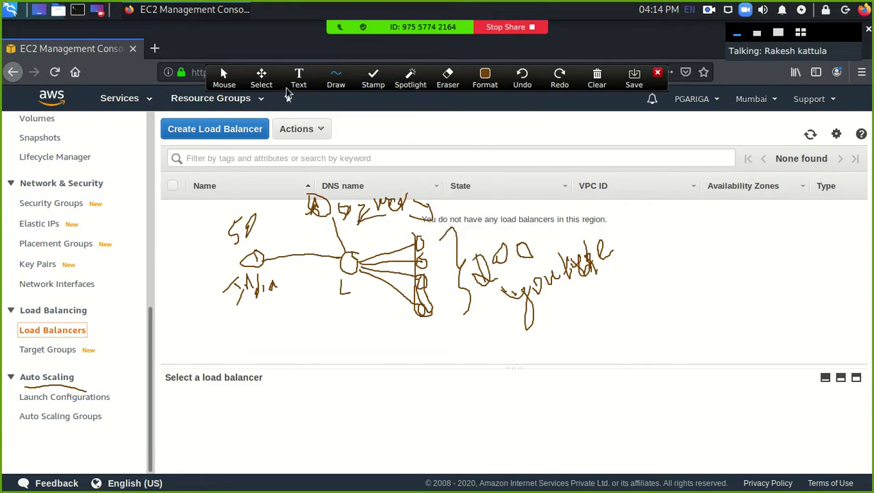
pyautogui.click(448, 79)
pyautogui.moveTo(480, 274)
pyautogui.mouseDown()
pyautogui.moveTo(368, 241)
pyautogui.moveTo(520, 352)
pyautogui.moveTo(528, 283)
pyautogui.moveTo(542, 293)
pyautogui.moveTo(560, 279)
pyautogui.moveTo(309, 202)
pyautogui.moveTo(360, 216)
pyautogui.moveTo(258, 267)
pyautogui.moveTo(308, 272)
pyautogui.moveTo(246, 318)
pyautogui.moveTo(84, 390)
pyautogui.mouseUp()
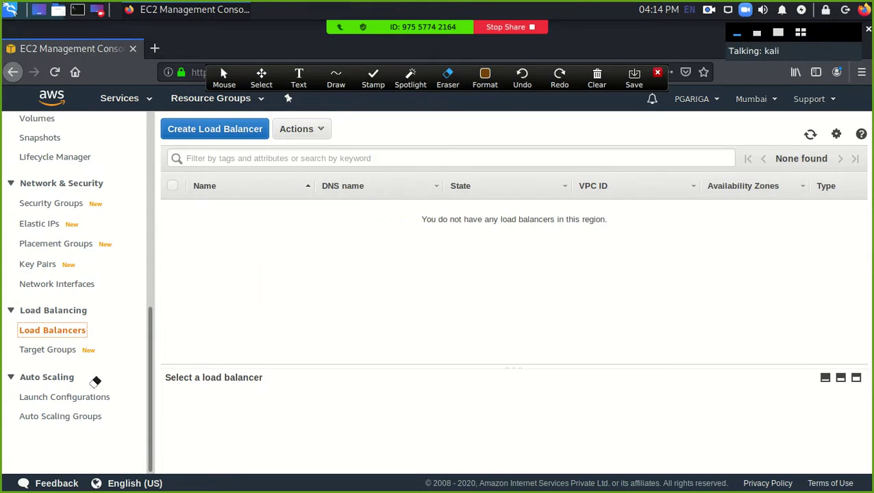
pyautogui.click(228, 90)
# - Start creating a load balancer and review the Classic, Network and Application types with their supported protocols
pyautogui.click(215, 130)
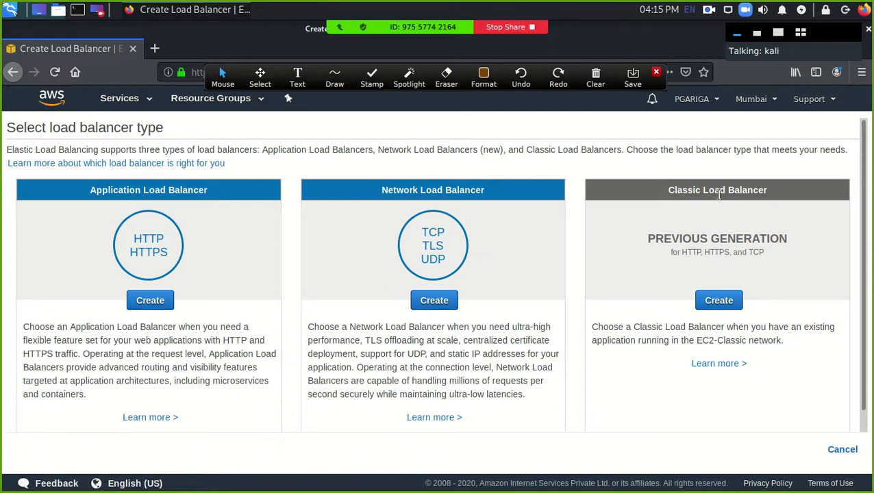
pyautogui.moveTo(669, 195); pyautogui.dragTo(722, 202)
pyautogui.click(756, 212)
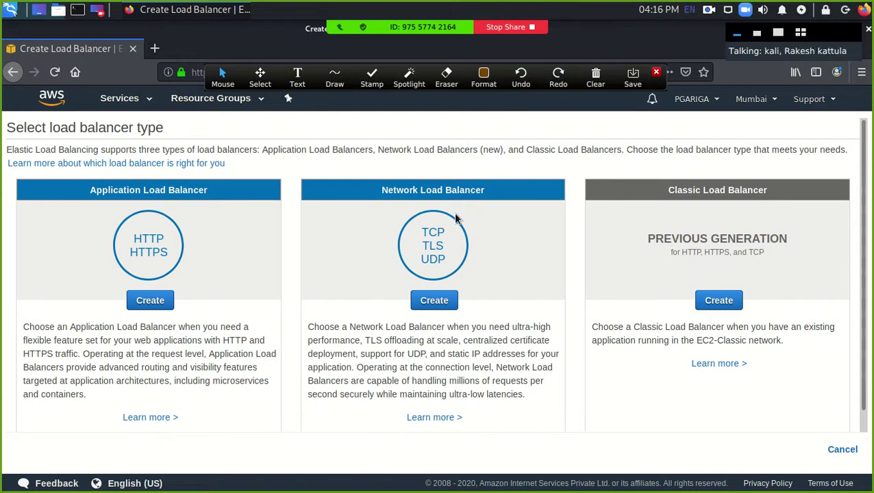
pyautogui.click(484, 76)
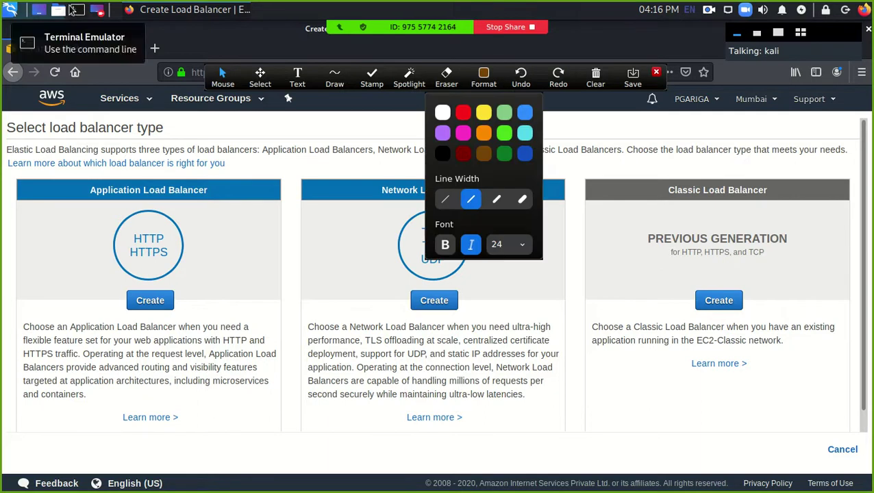
pyautogui.click(343, 165)
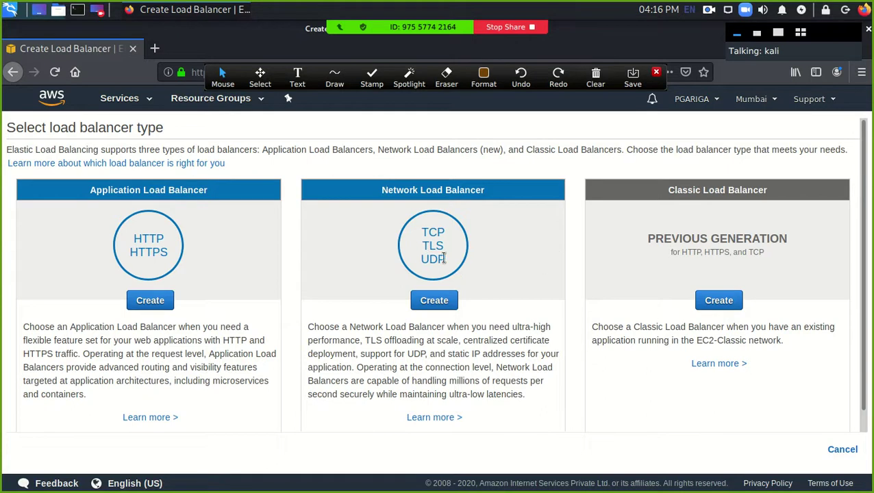
pyautogui.moveTo(419, 230); pyautogui.dragTo(457, 261)
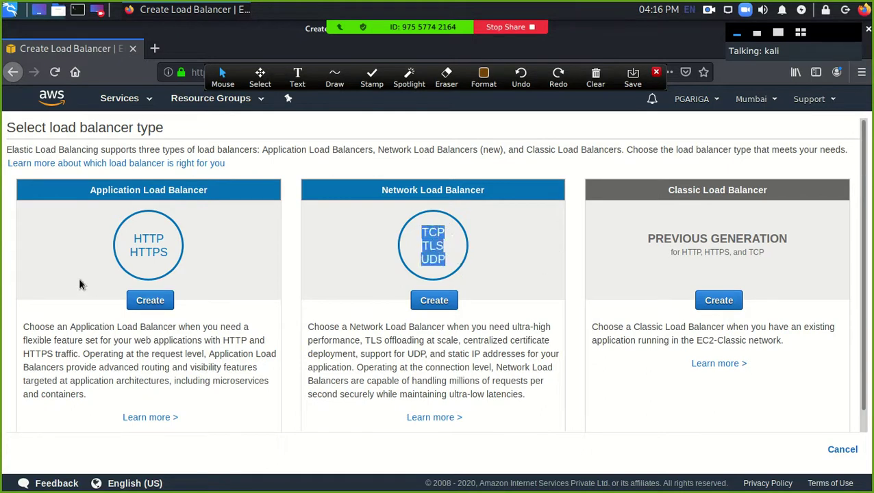
pyautogui.click(134, 237)
pyautogui.moveTo(176, 252); pyautogui.dragTo(132, 226)
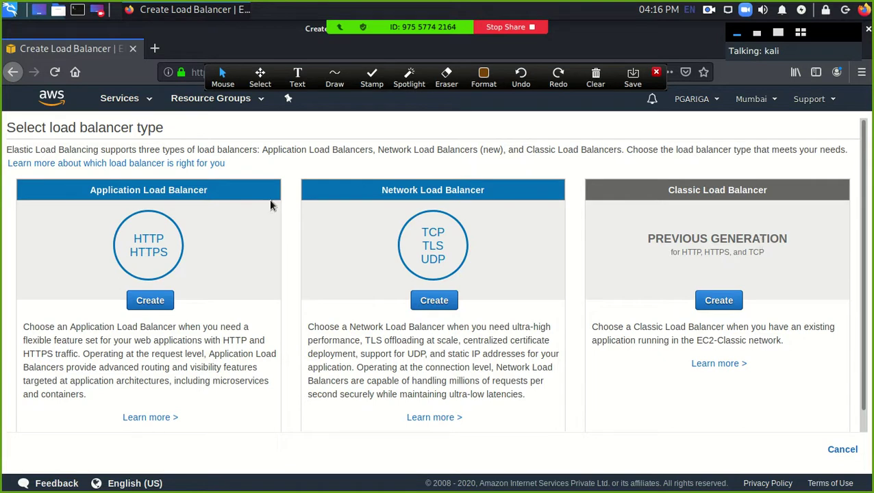
# - Choose the Classic Load Balancer type and name the load balancer MyCLB
pyautogui.click(737, 309)
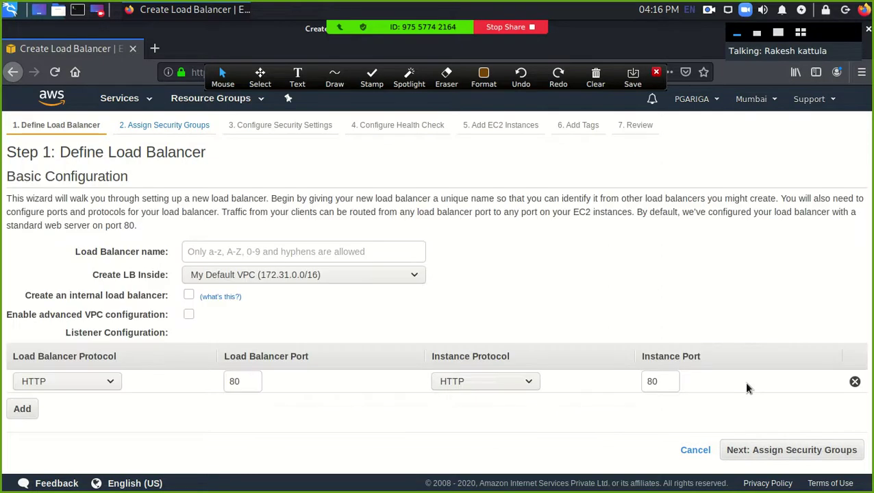
pyautogui.click(279, 250)
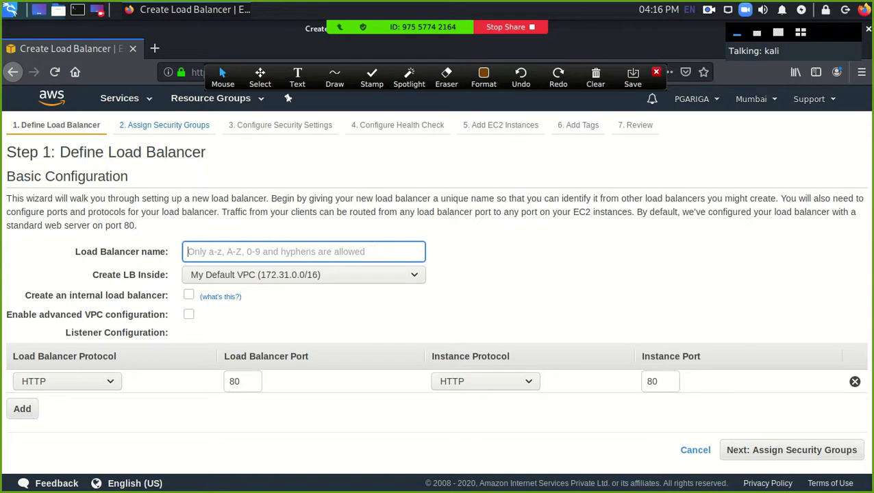
pyautogui.write('M')
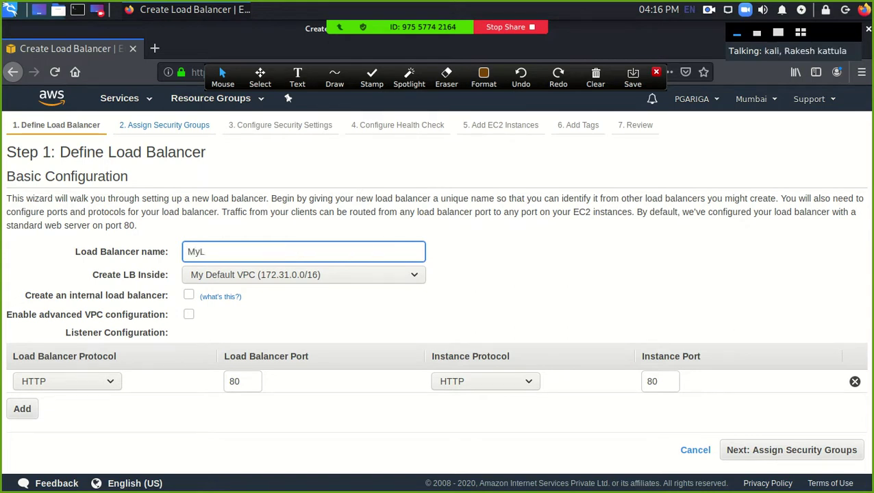
pyautogui.write('yCLB')
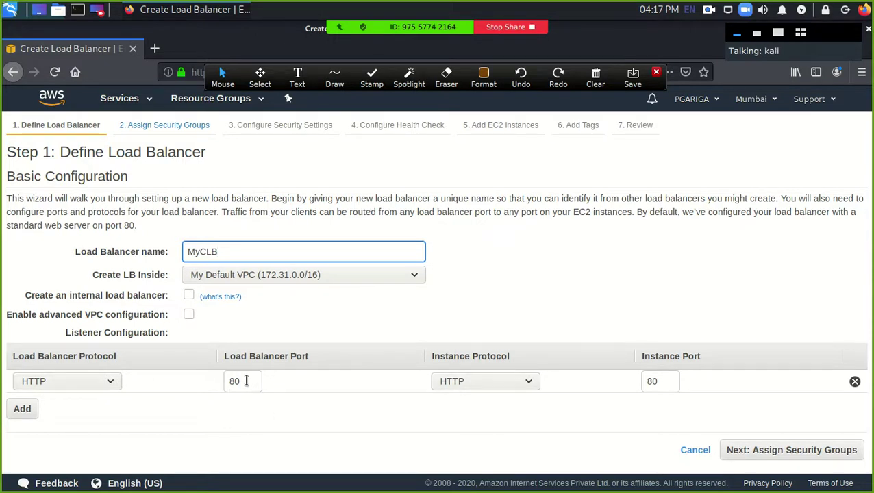
# - Proceed to the security group assignment and add the existing NEW SG group to the selection
pyautogui.click(755, 451)
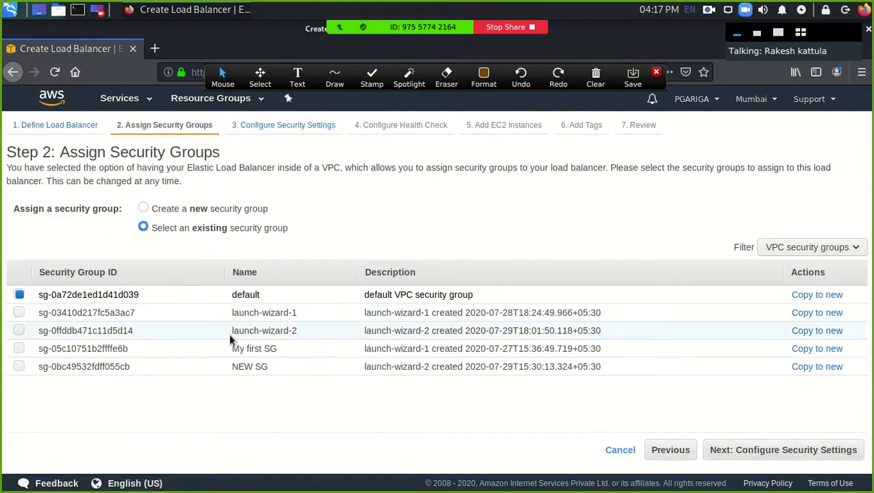
pyautogui.click(19, 366)
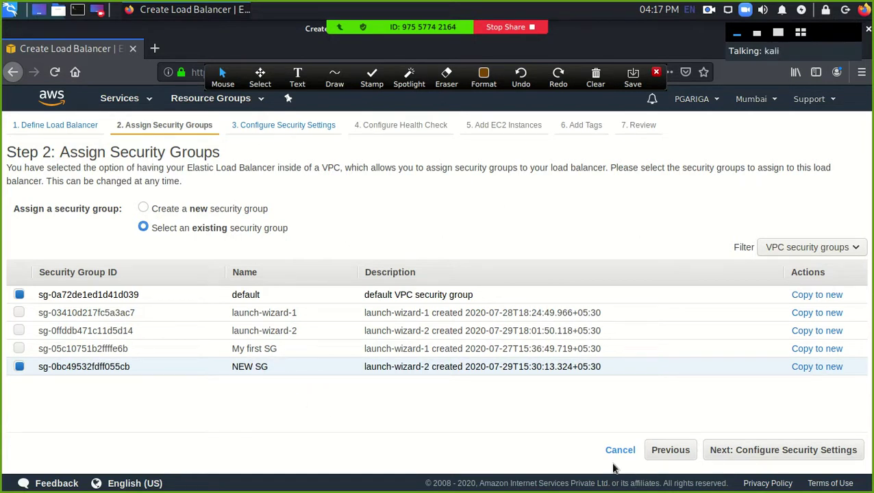
# - Continue past the security settings to the health check configuration and review its ping port and ping path
pyautogui.click(766, 456)
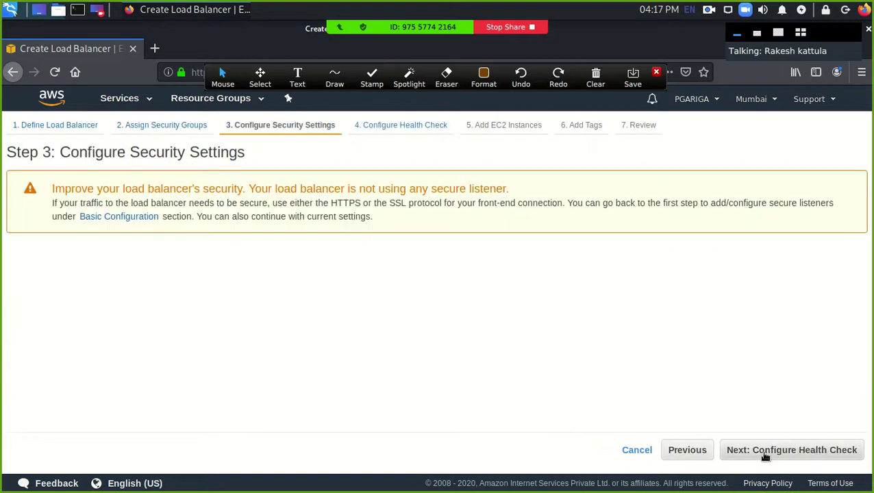
pyautogui.click(773, 451)
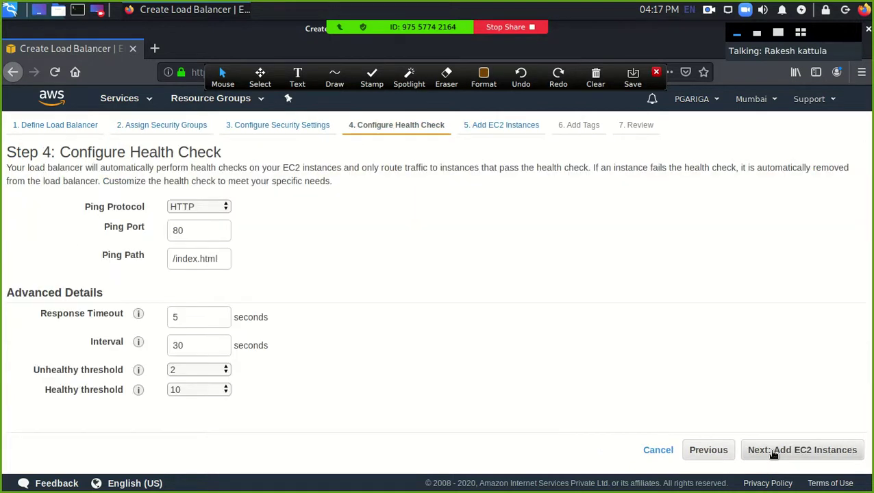
pyautogui.click(194, 229)
pyautogui.moveTo(178, 258); pyautogui.dragTo(205, 261)
pyautogui.click(218, 260)
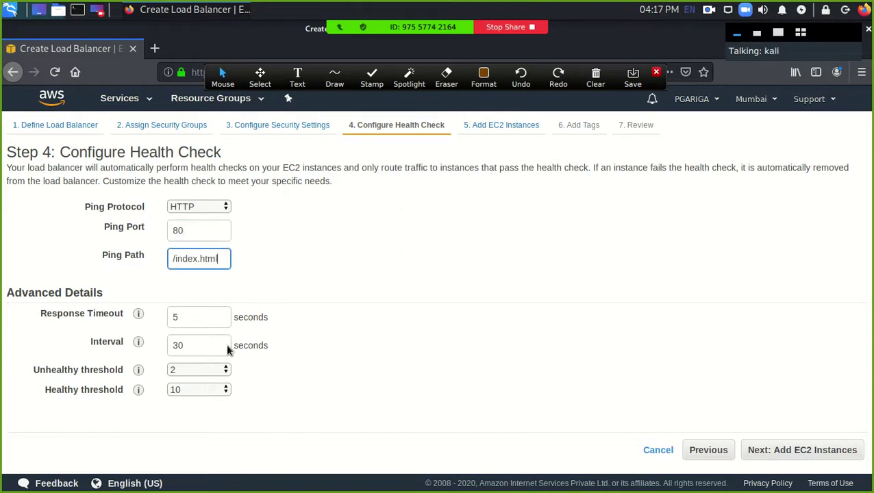
# - Proceed to the EC2 instances, add both listed instances to the load balancer, and continue to the tags
pyautogui.click(806, 454)
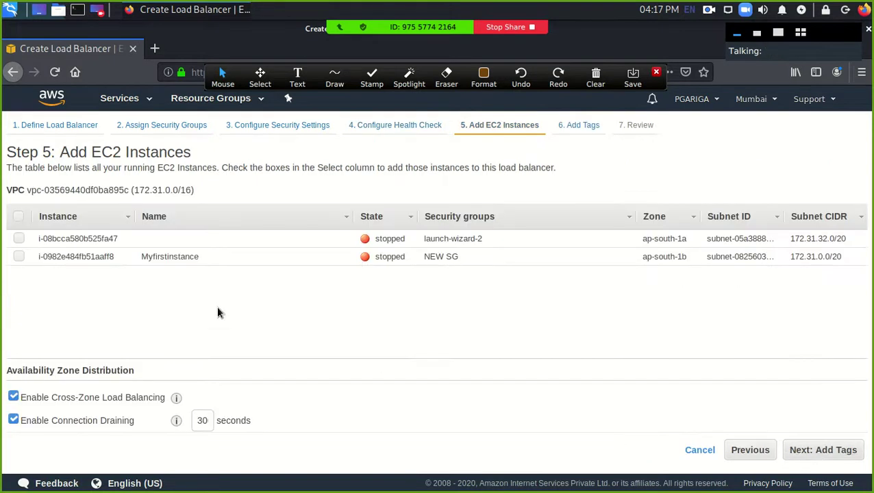
pyautogui.click(19, 216)
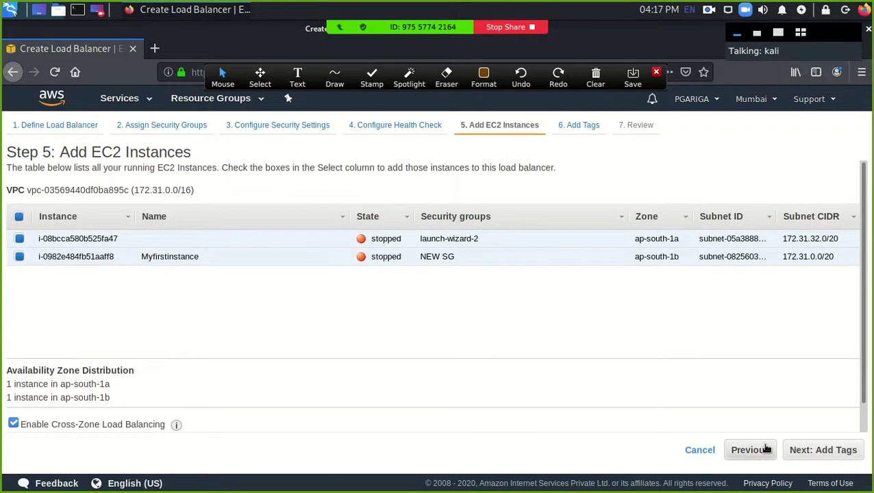
pyautogui.click(811, 452)
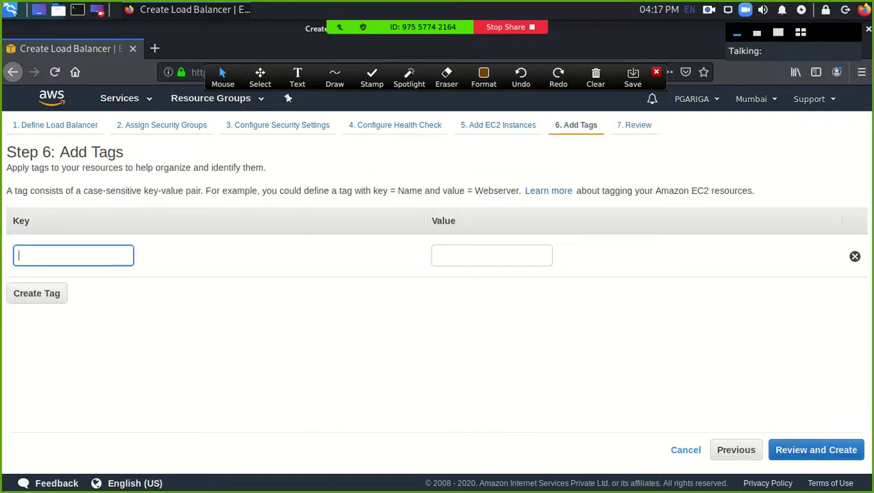
# - Review and create the load balancer without tags, then open MyCLB from the creation status
pyautogui.click(848, 453)
pyautogui.click(840, 454)
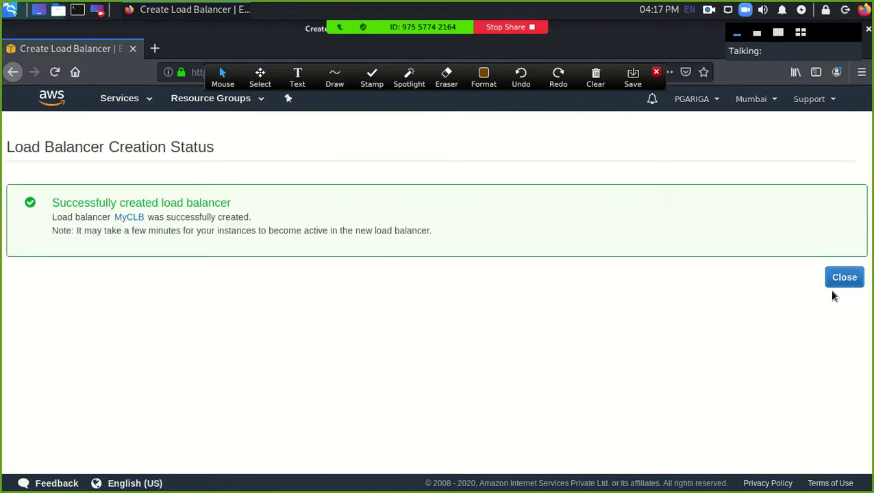
pyautogui.click(140, 216)
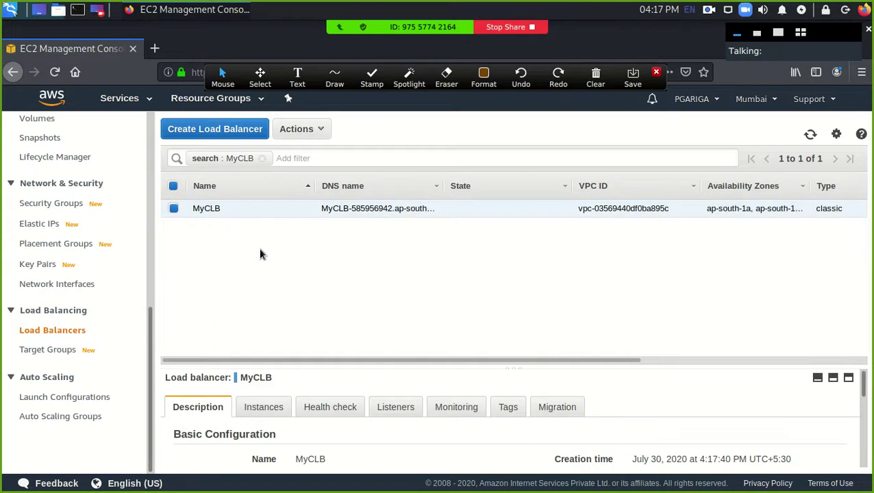
# - Open a new browser tab and close the annotation toolbar covering the address field
pyautogui.click(149, 46)
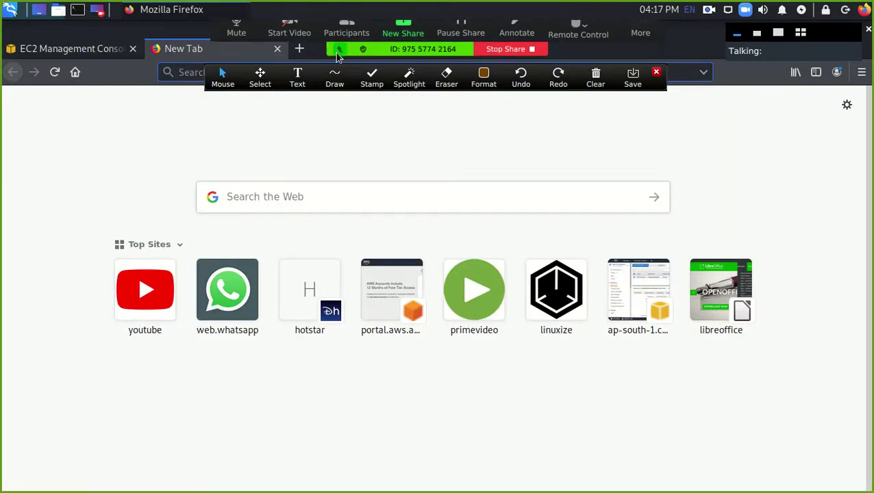
pyautogui.click(409, 78)
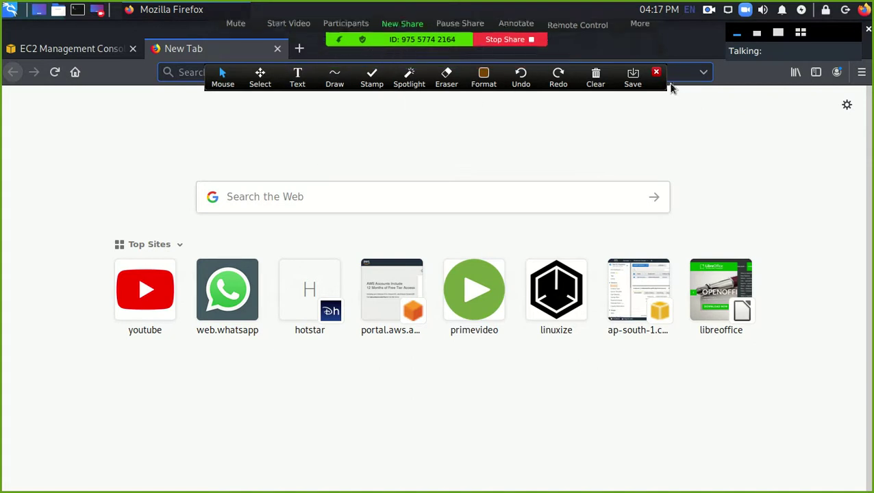
pyautogui.click(656, 73)
pyautogui.click(578, 69)
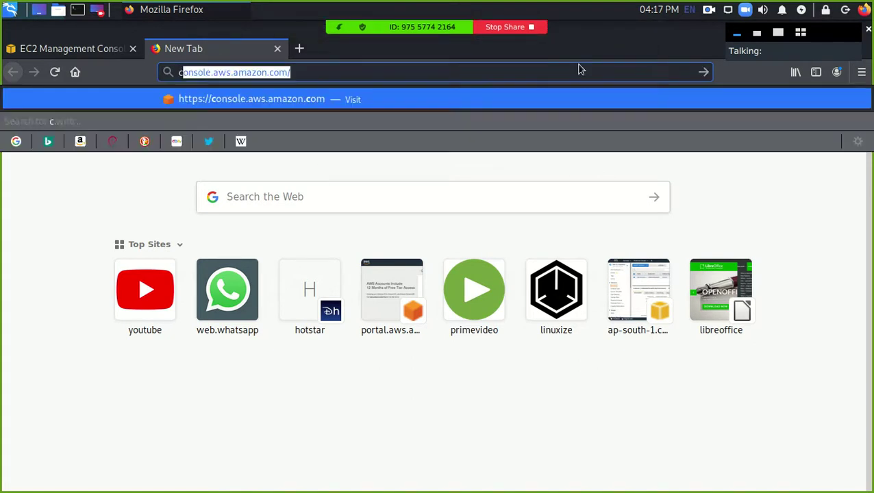
# - Search the web for "create a website in aws linux"
pyautogui.write('creatyw')
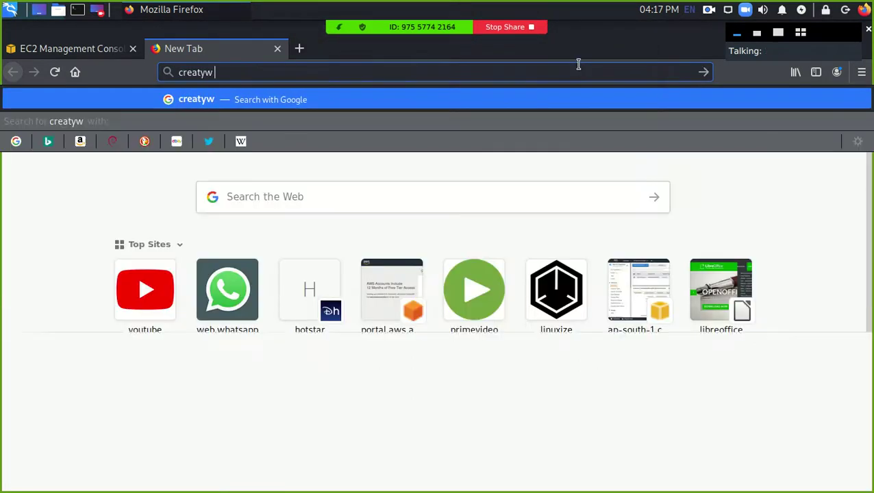
pyautogui.hotkey('ctrl', 'shift', 'i')
pyautogui.hotkey('ctrl', 'shift', 'i')
pyautogui.click(258, 80)
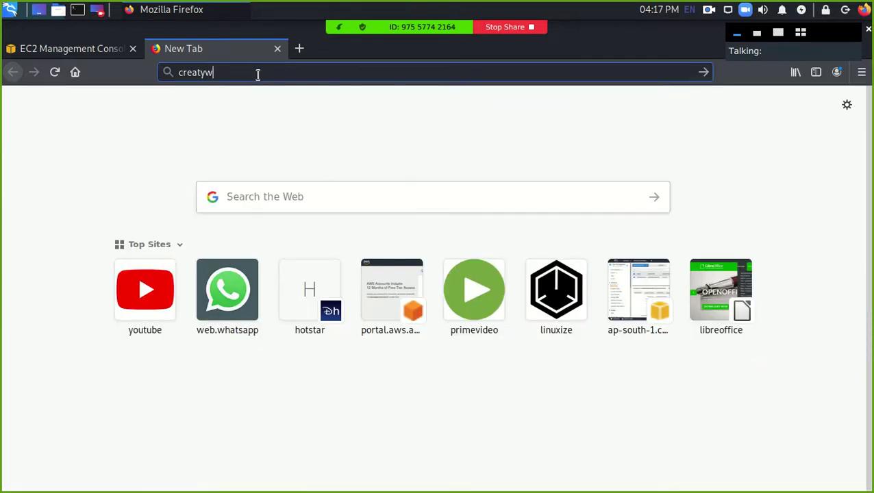
pyautogui.press('BackSpace')
pyautogui.press('BackSpace')
pyautogui.write('e')
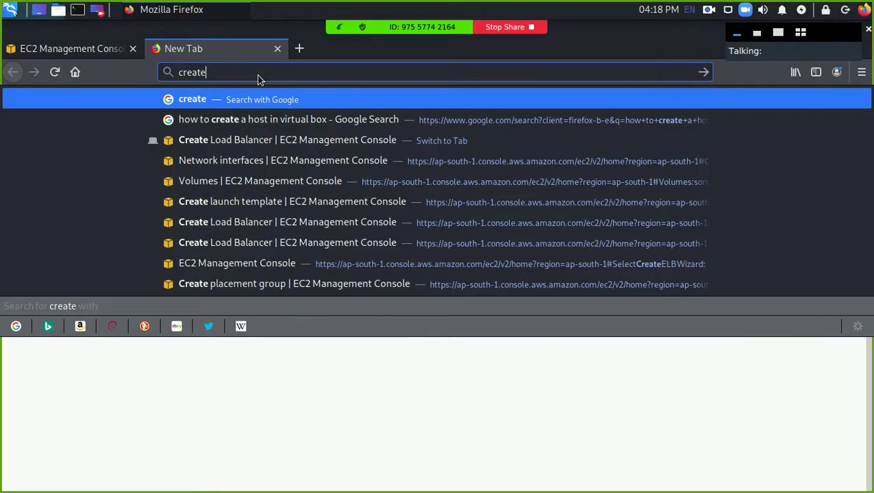
pyautogui.write(' a w')
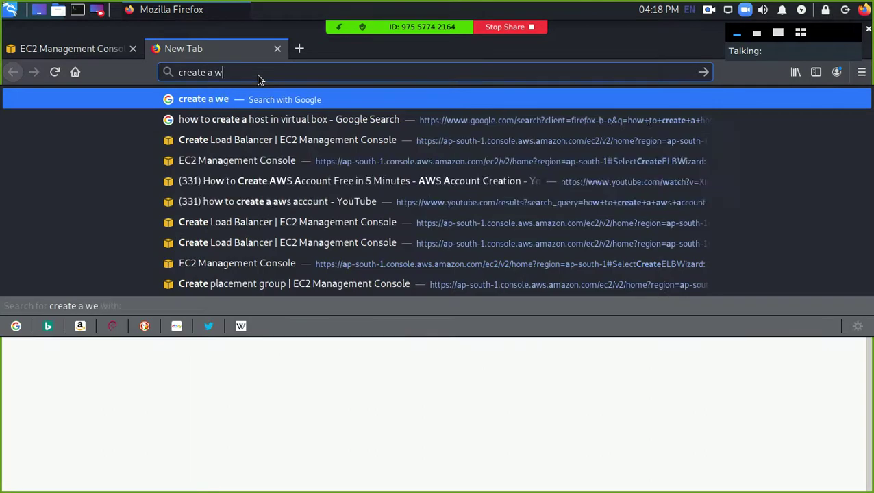
pyautogui.write('ebsi')
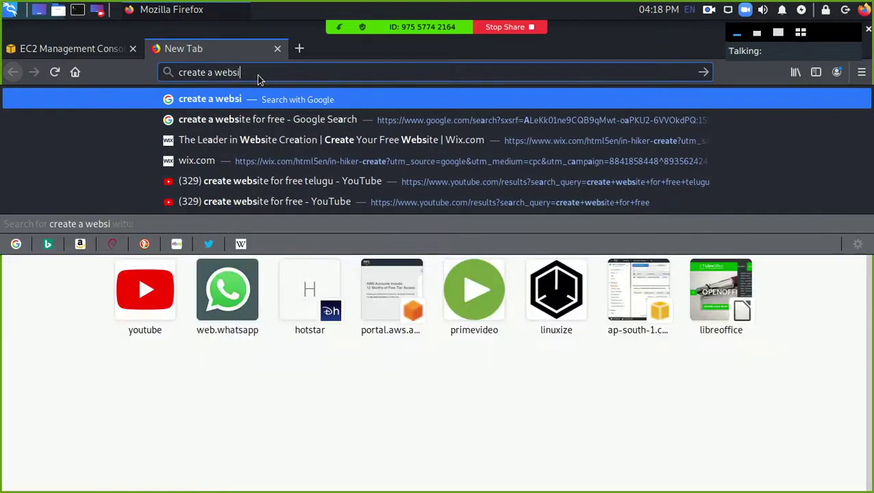
pyautogui.write('te in as')
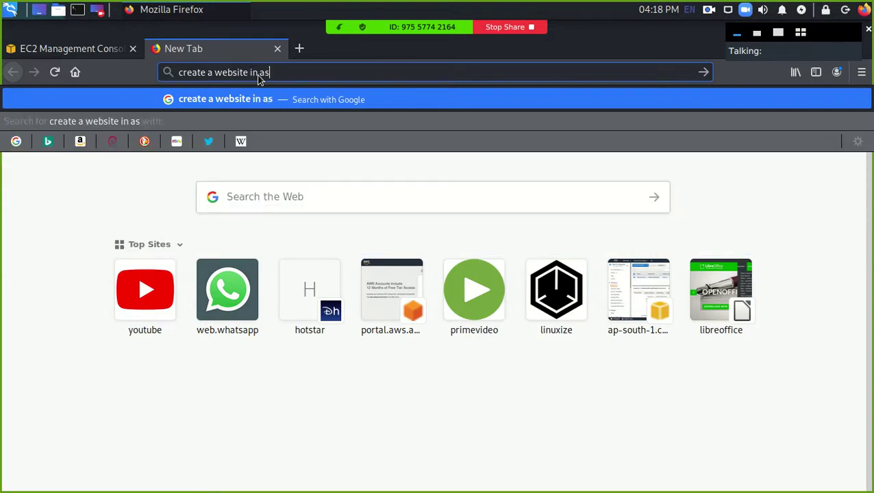
pyautogui.press('BackSpace')
pyautogui.write('ws l')
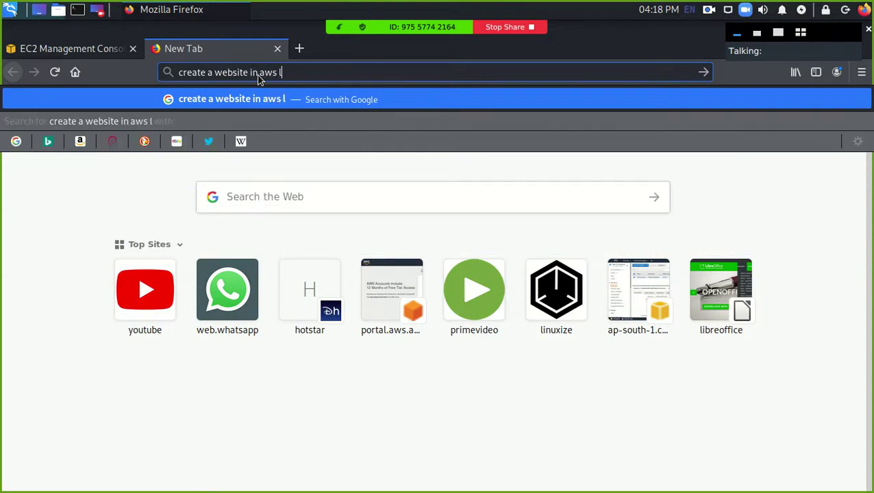
pyautogui.write('inux')
pyautogui.press('Return')
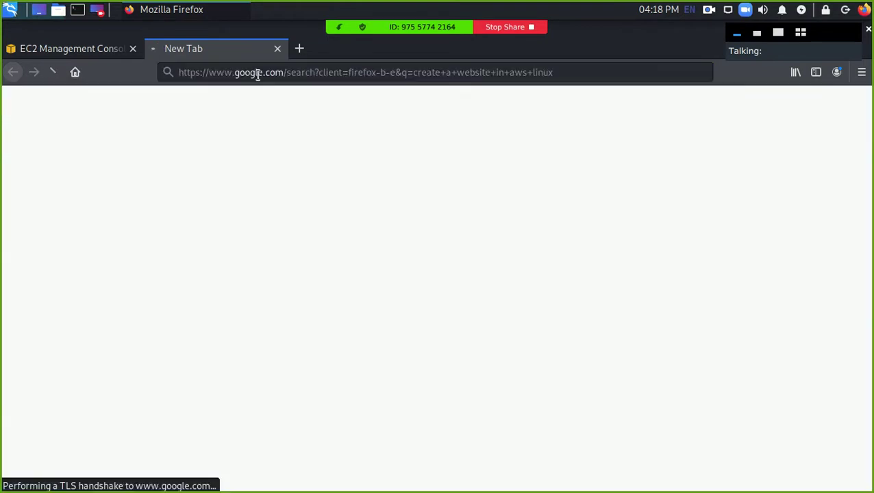
# - Open the AWS guide "Create an EC2 Instance and Install a Web Server" and read through its instance launch instructions
pyautogui.scroll(-3, 274, 380)
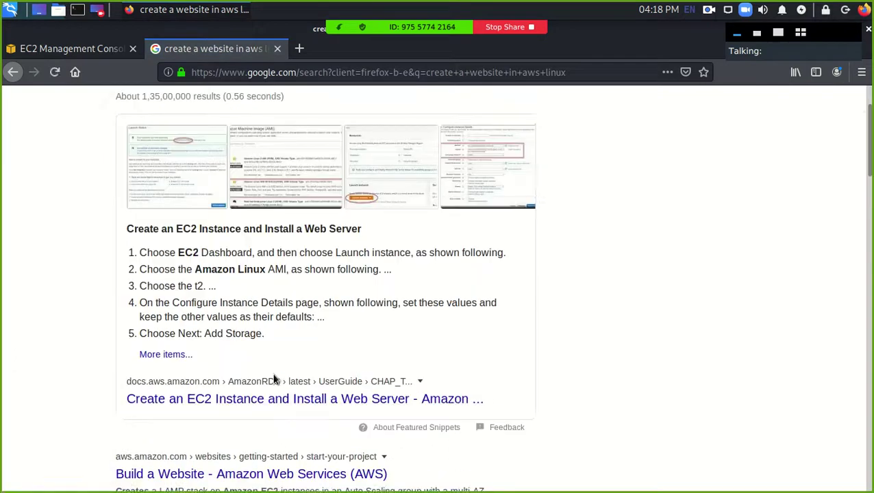
pyautogui.click(303, 301)
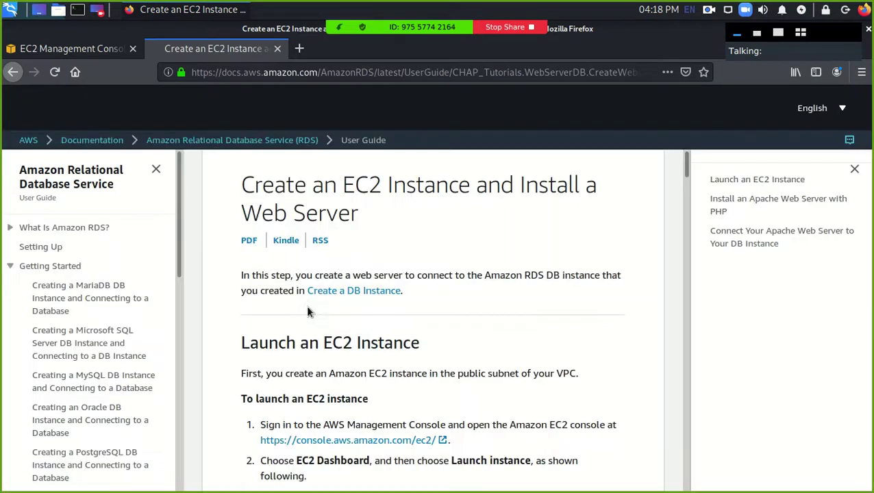
pyautogui.scroll(-3, 306, 306)
pyautogui.scroll(-5, 302, 324)
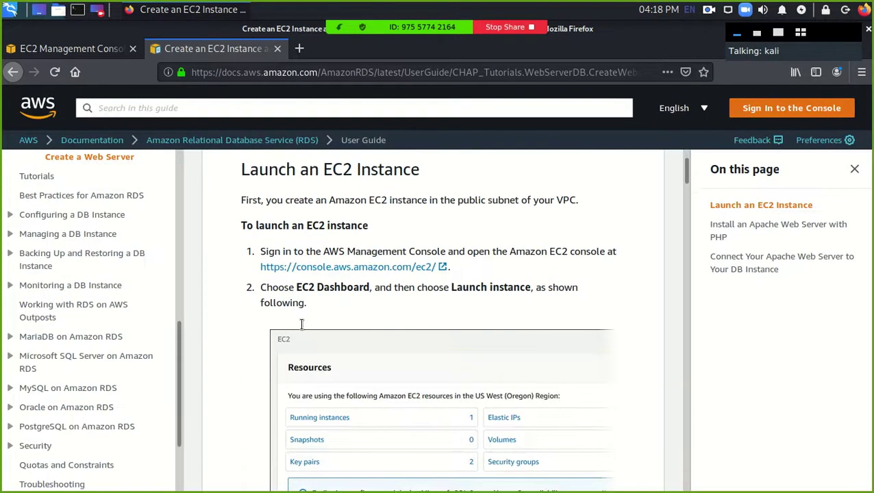
pyautogui.scroll(-10, 301, 330)
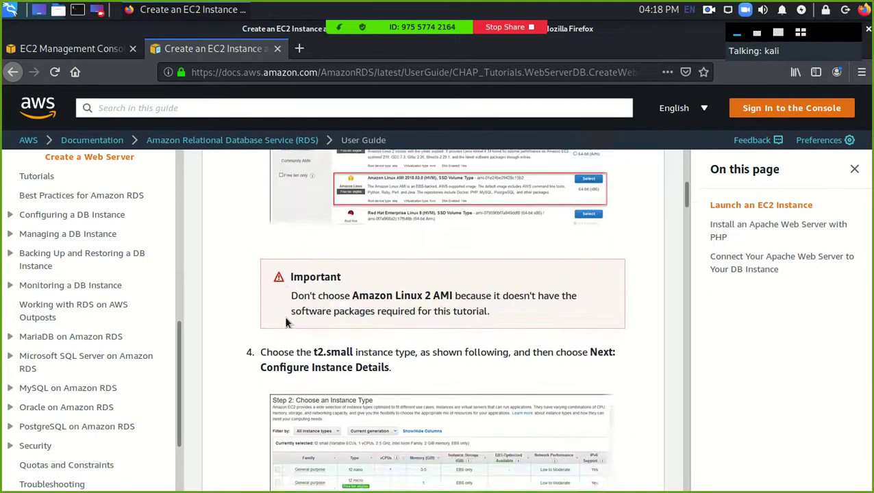
pyautogui.scroll(-10, 284, 323)
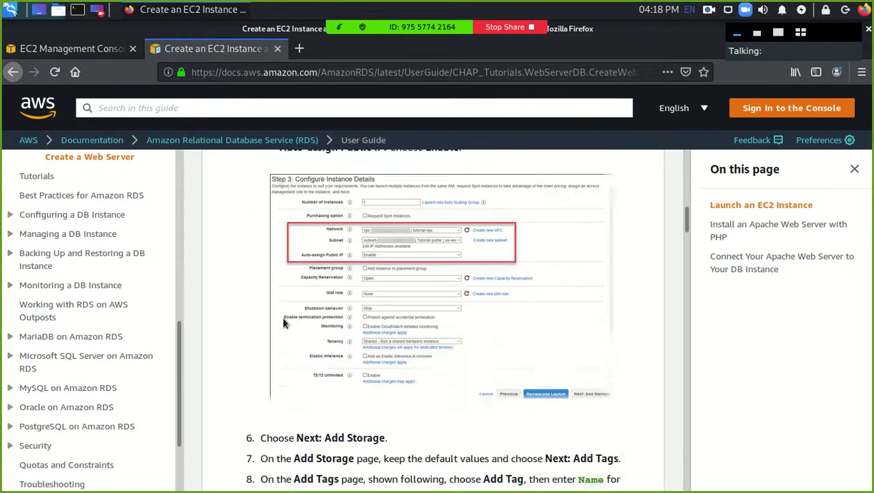
pyautogui.scroll(-10, 284, 321)
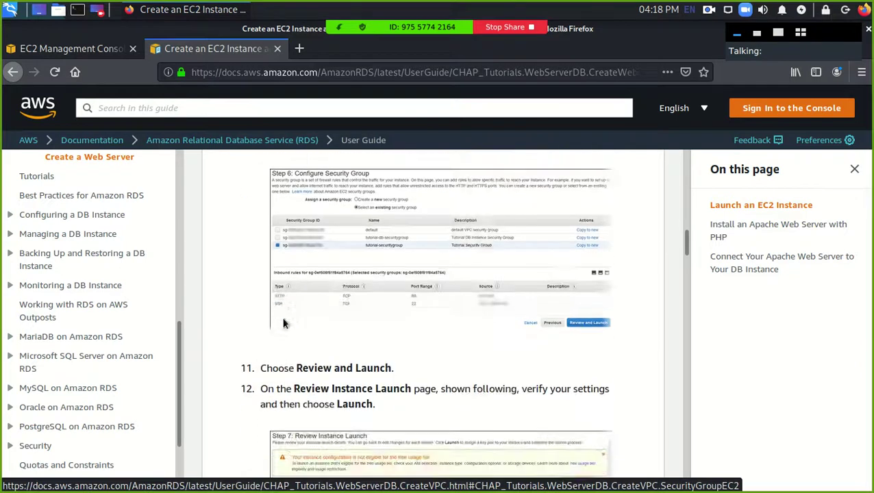
pyautogui.scroll(-10, 278, 314)
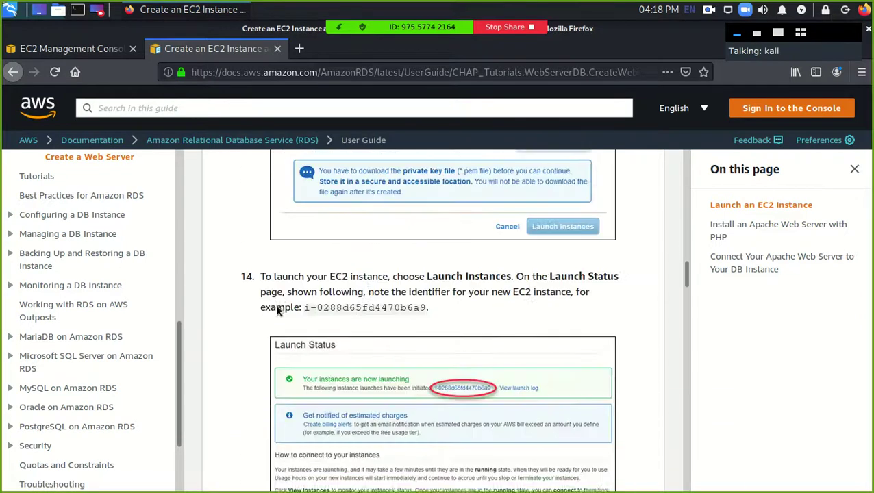
# - Read the guide's instructions for installing Apache with PHP, setting file permissions and connecting the web server to a DB instance
pyautogui.scroll(-10, 277, 311)
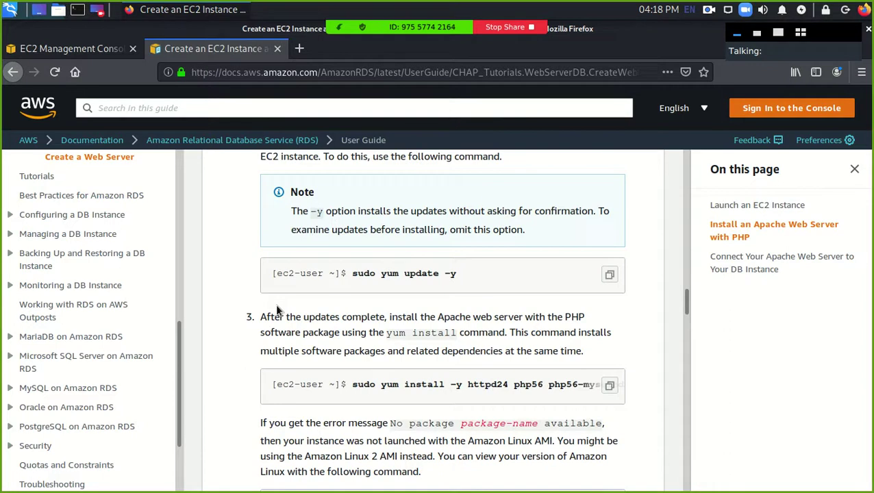
pyautogui.scroll(-5, 276, 309)
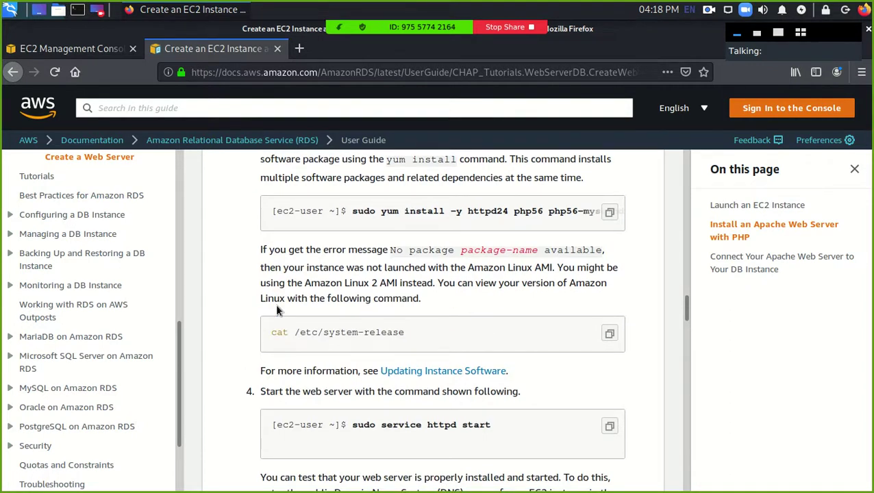
pyautogui.scroll(-10, 277, 310)
pyautogui.scroll(-4, 277, 310)
pyautogui.scroll(-5, 276, 310)
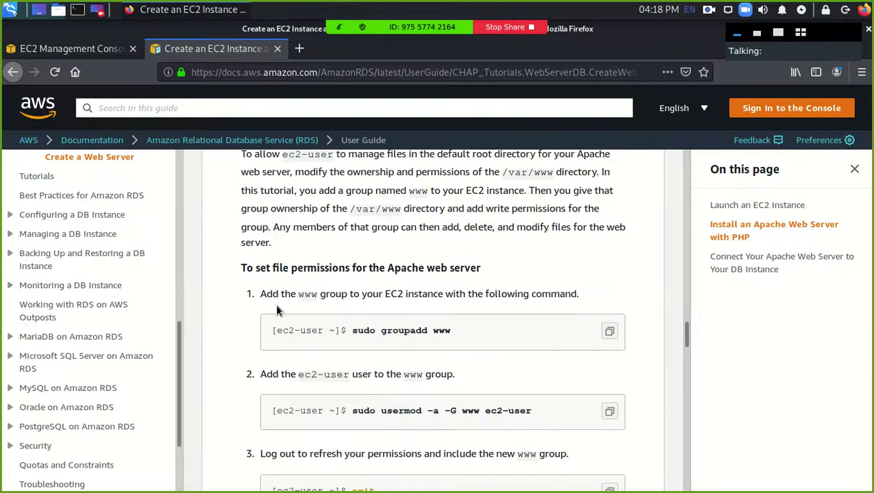
pyautogui.scroll(-15, 277, 310)
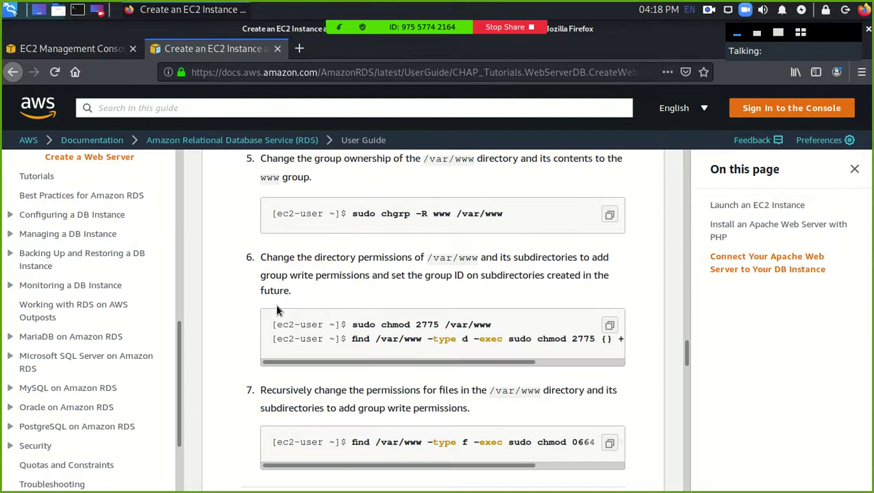
pyautogui.scroll(-10, 276, 310)
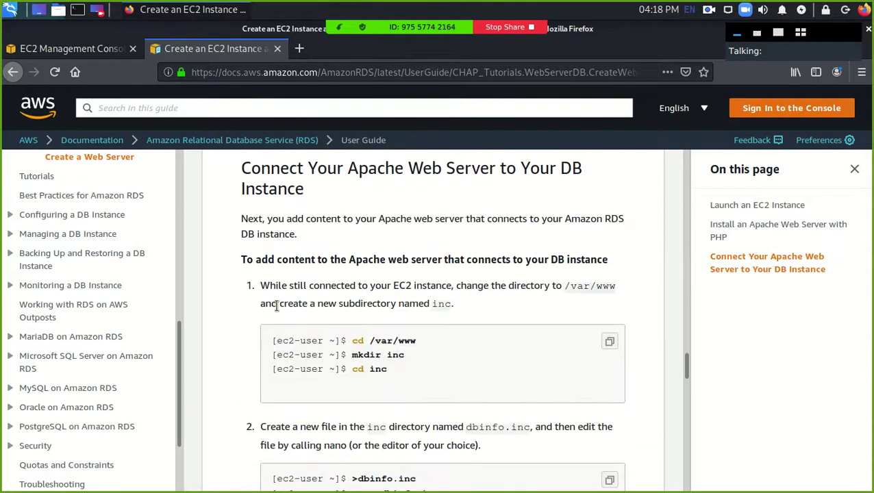
pyautogui.scroll(-10, 276, 306)
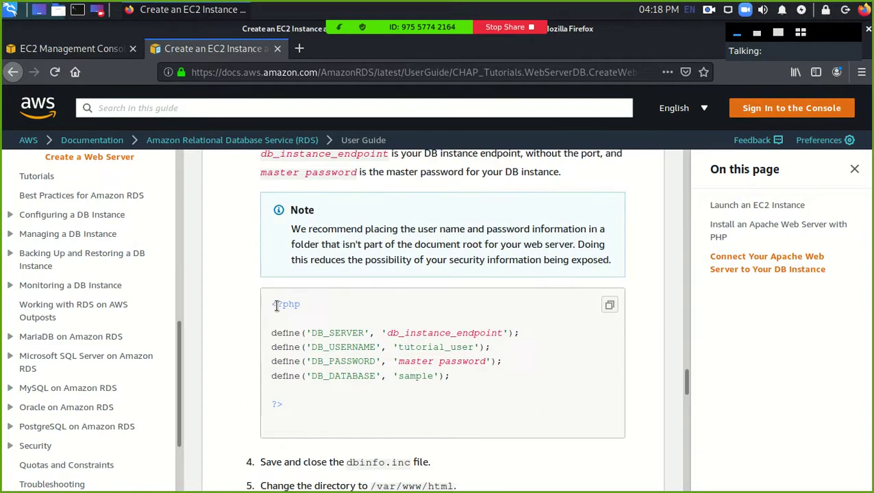
pyautogui.scroll(-5, 276, 306)
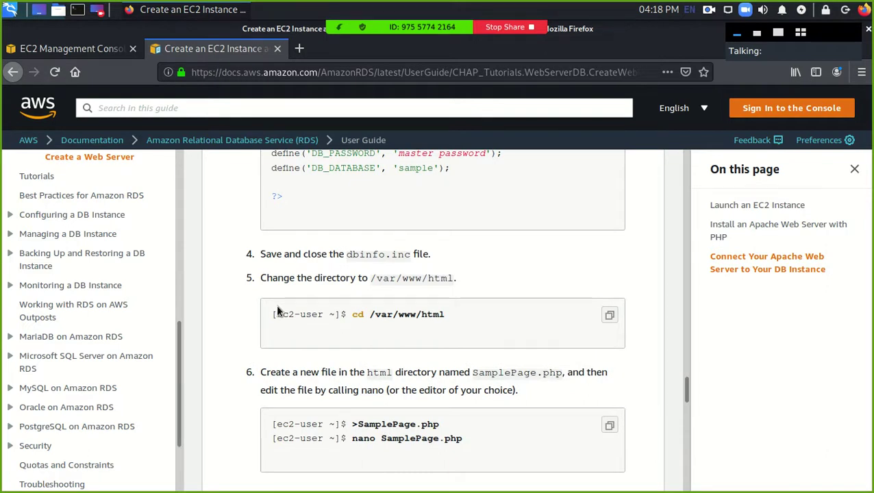
pyautogui.scroll(-5, 277, 310)
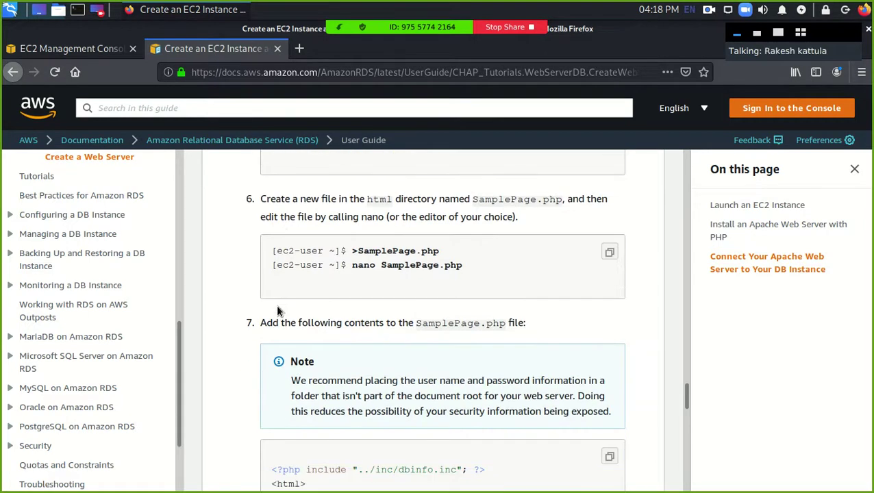
pyautogui.scroll(-4, 277, 312)
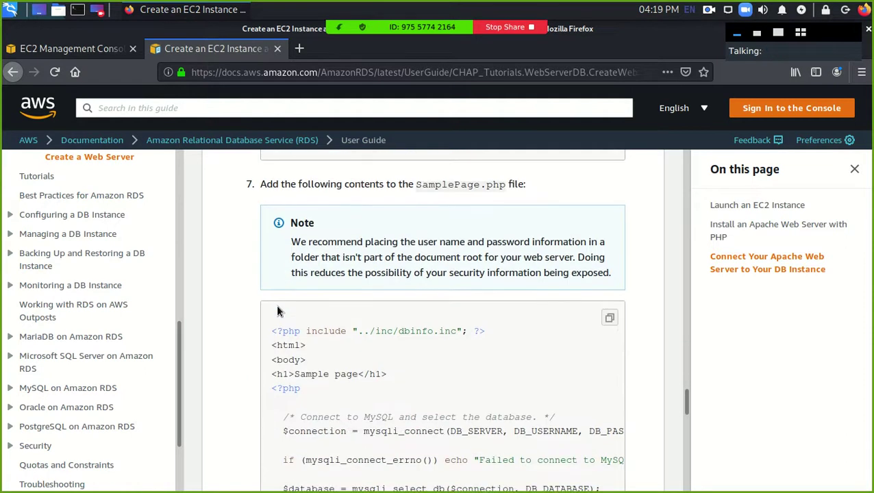
# - Read through the guide's SamplePage.php code and its closing notes about adding data to the DB instance
pyautogui.scroll(-19, 275, 314)
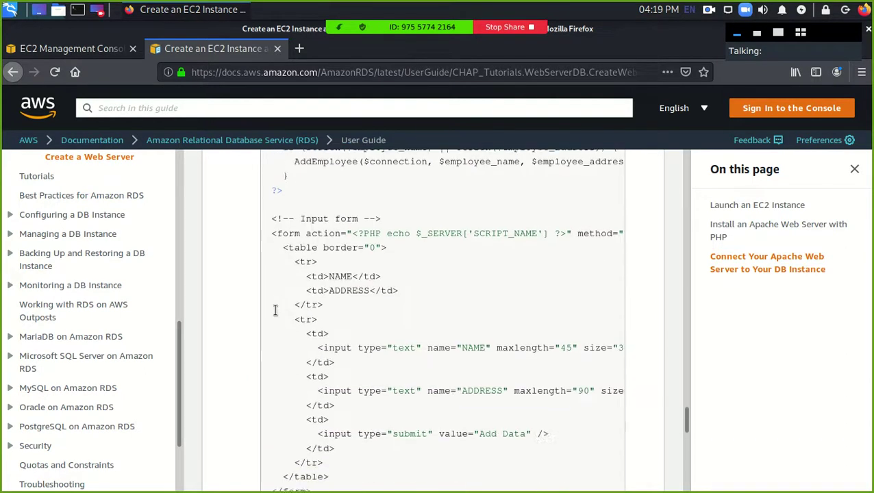
pyautogui.scroll(-20, 275, 310)
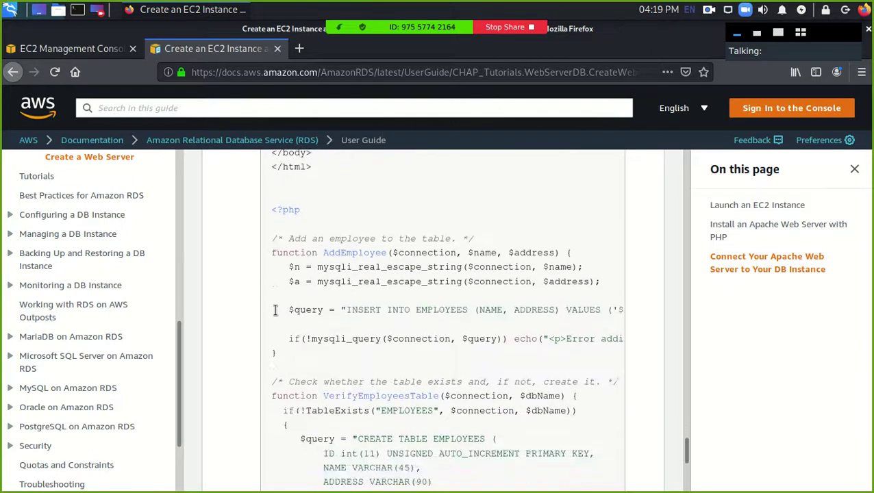
pyautogui.scroll(-14, 274, 312)
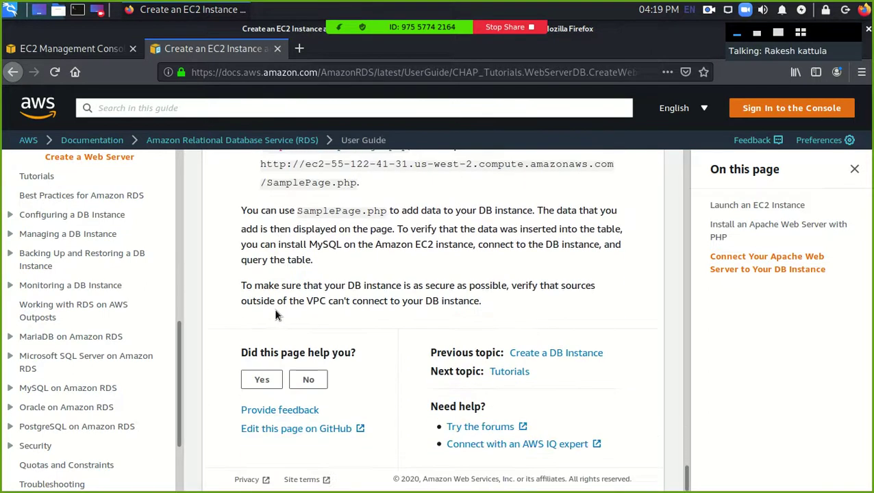
# - Return to the search results and check AWS's "Build a Website" page for suitable setup instructions, going back to the results when done
pyautogui.hotkey('alt', 'Left')
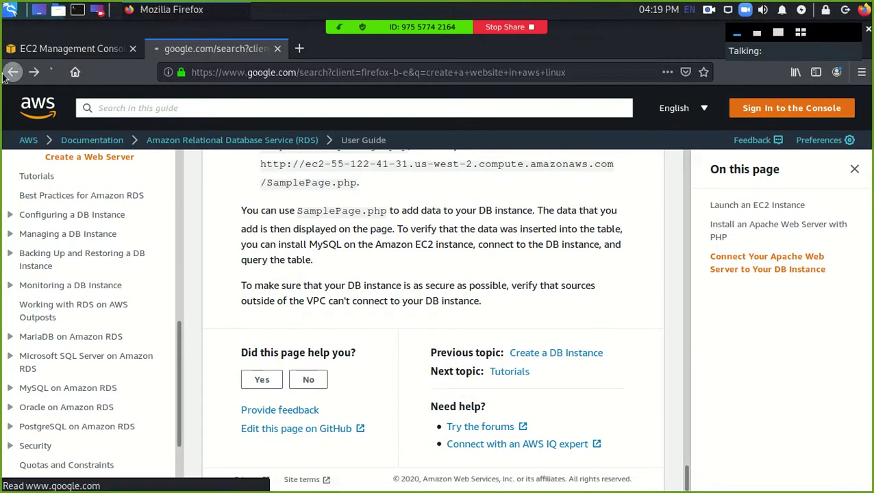
pyautogui.scroll(-5, 269, 294)
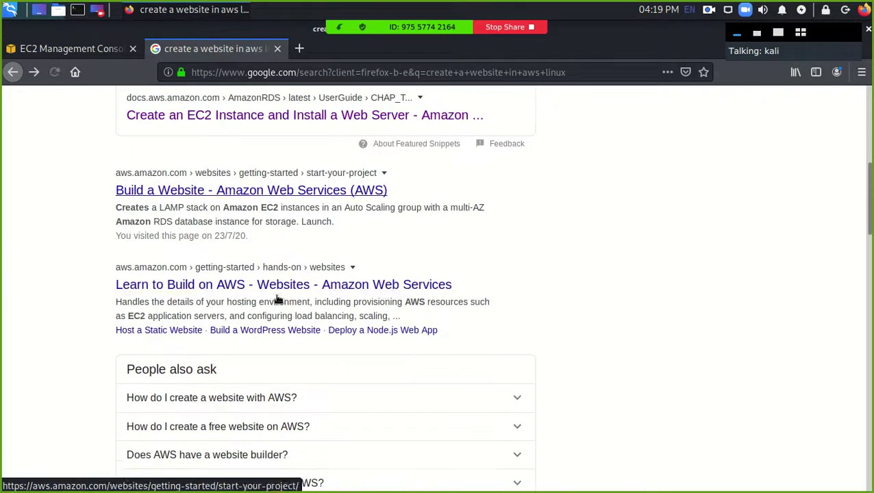
pyautogui.click(233, 190)
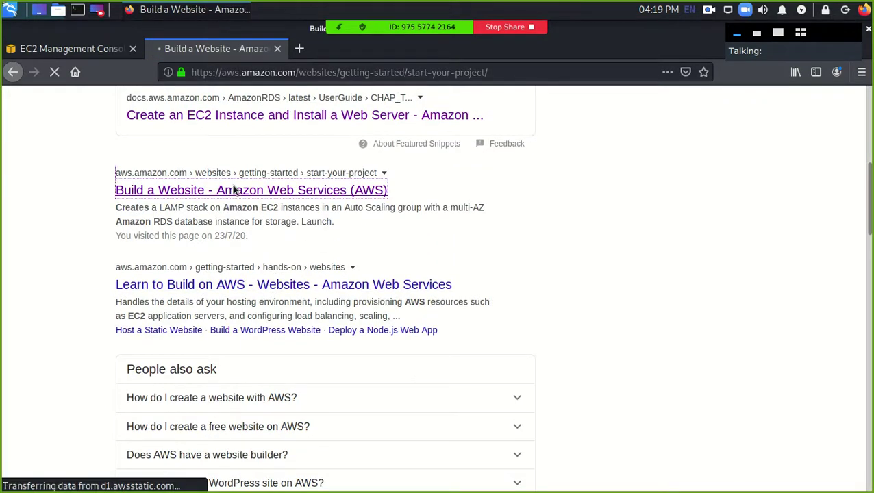
pyautogui.scroll(-10, 403, 354)
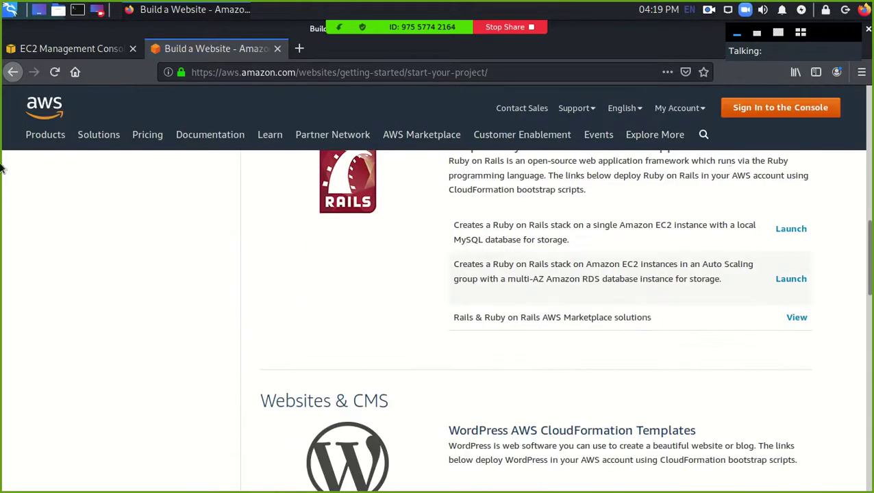
pyautogui.hotkey('alt', 'Left')
# - Look through the remaining results for "create a website in aws linux", including related questions, videos and articles
pyautogui.scroll(-6, 491, 385)
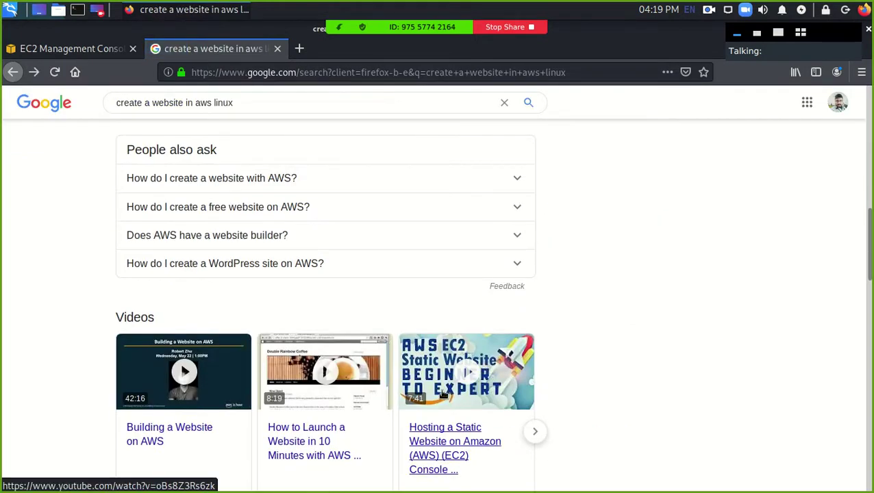
pyautogui.click(417, 176)
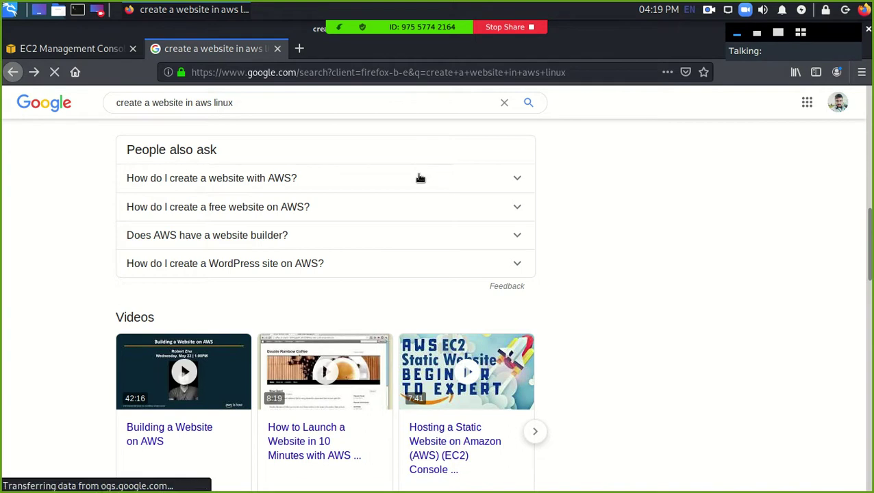
pyautogui.click(420, 178)
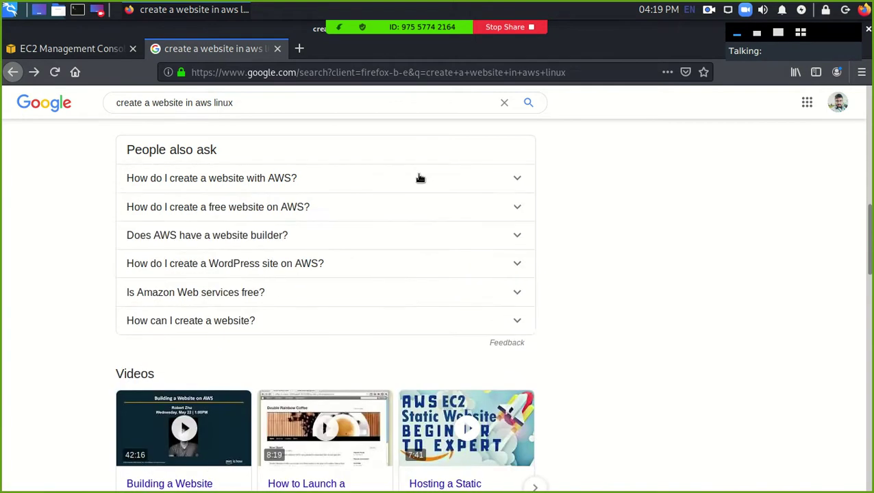
pyautogui.scroll(-5, 430, 319)
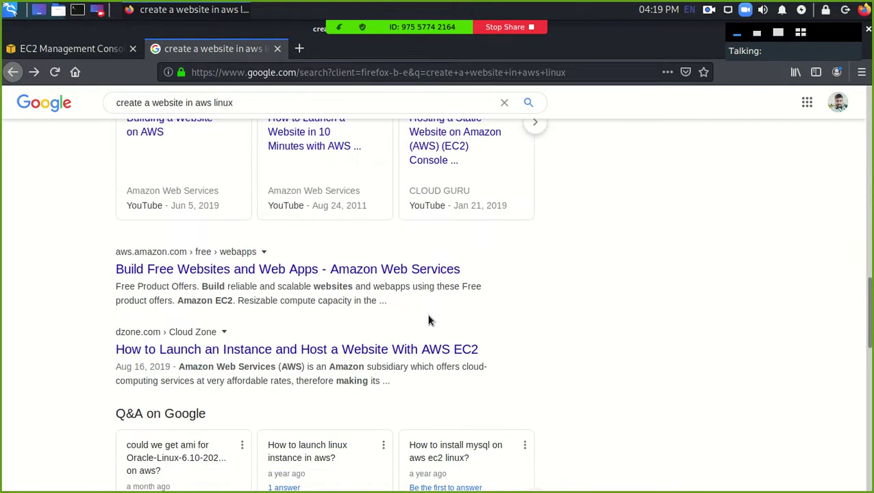
pyautogui.scroll(-9, 429, 319)
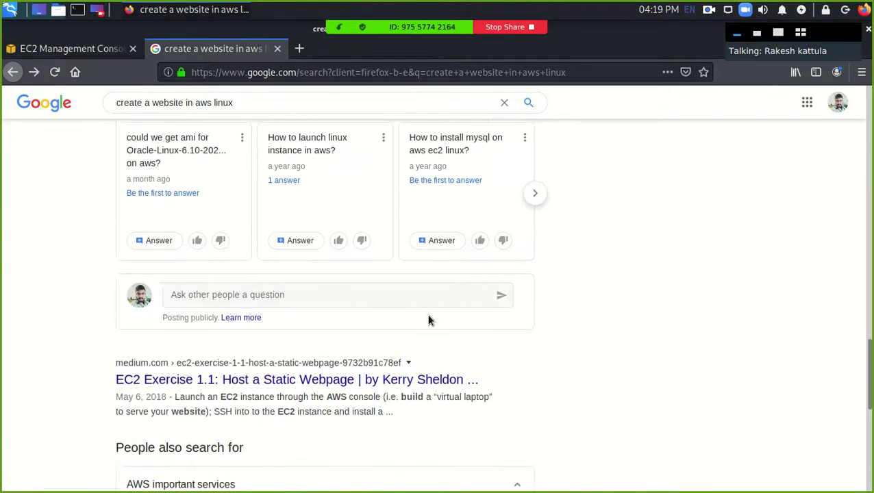
pyautogui.scroll(1, 429, 319)
pyautogui.scroll(10, 424, 315)
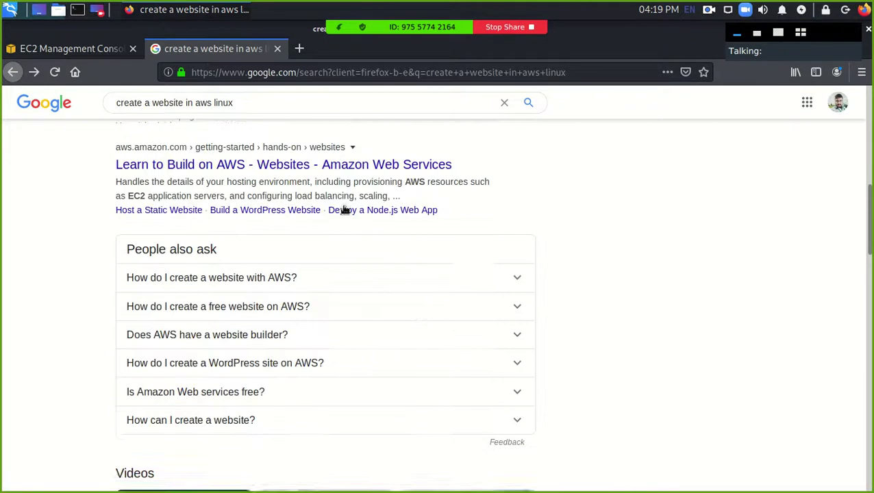
# - Search the web for "create a website in aws linux sample code"
pyautogui.click(250, 103)
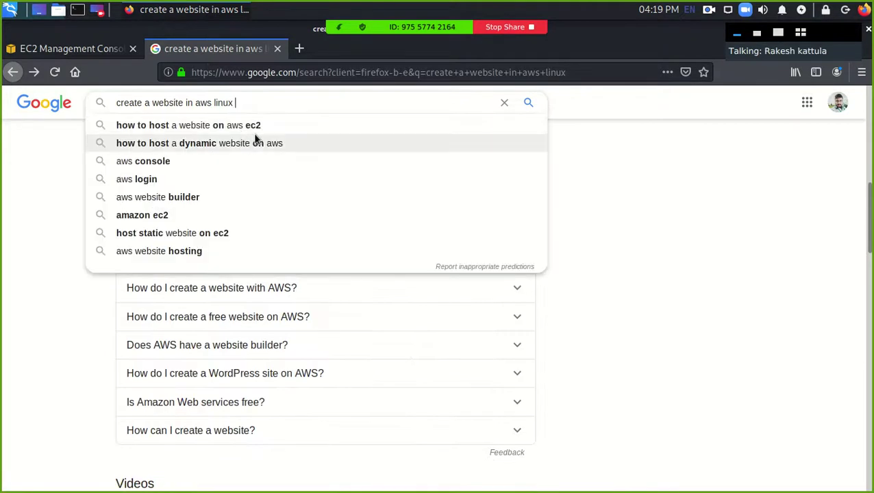
pyautogui.write('sam')
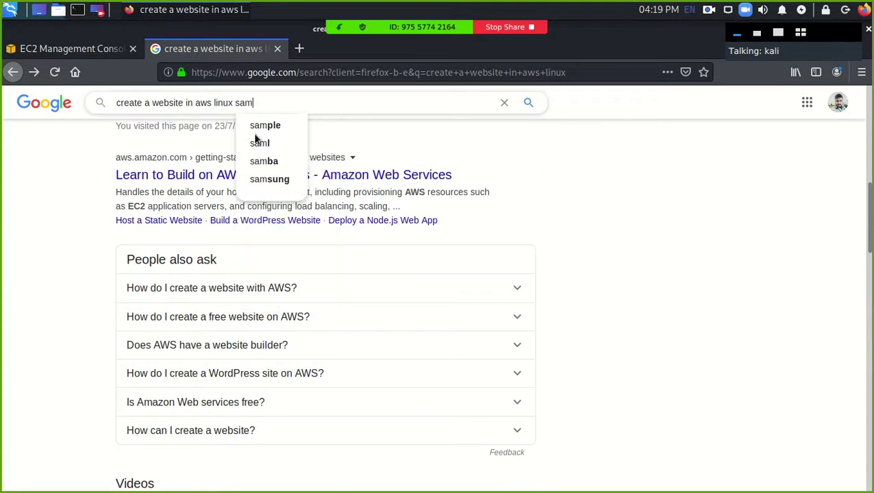
pyautogui.press('Down')
pyautogui.write('code')
pyautogui.press('Return')
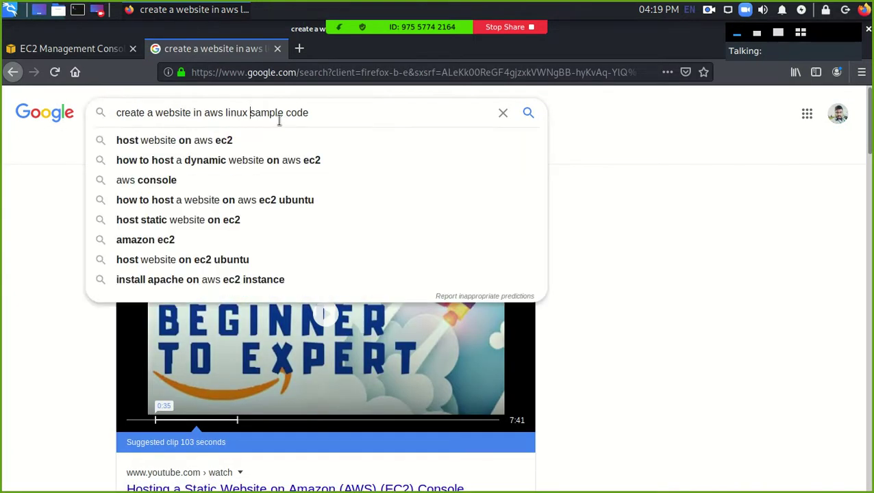
# - Refine the search to "create a website in aws linux User data sample code"
pyautogui.write('Usr')
pyautogui.press('BackSpace')
pyautogui.write('er data')
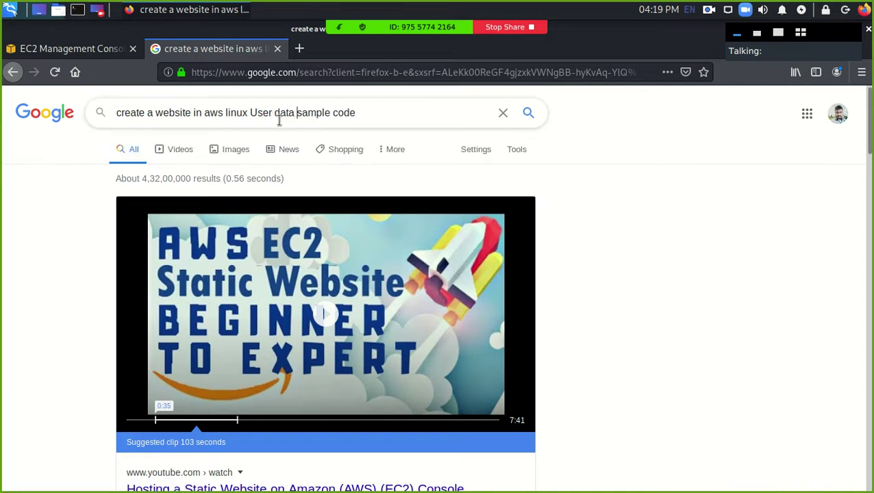
pyautogui.press('Return')
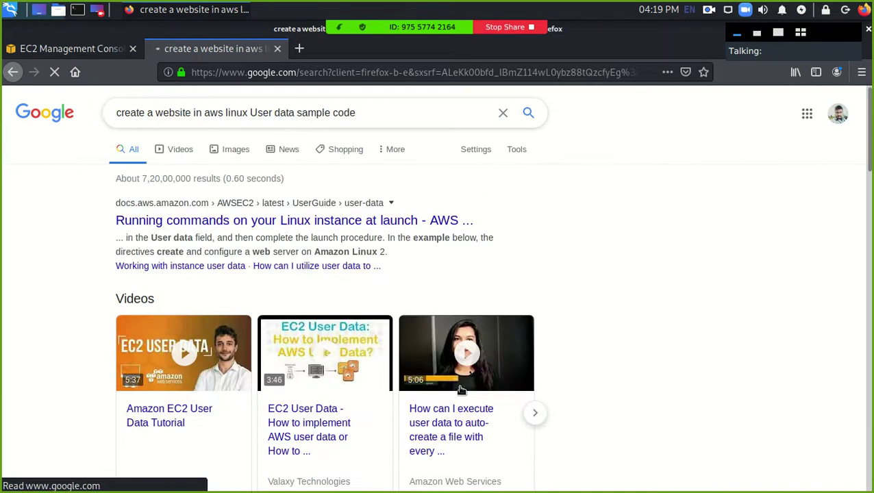
# - Open the AWS guide "Running commands on your Linux instance at launch" and find its example web server script
pyautogui.click(335, 221)
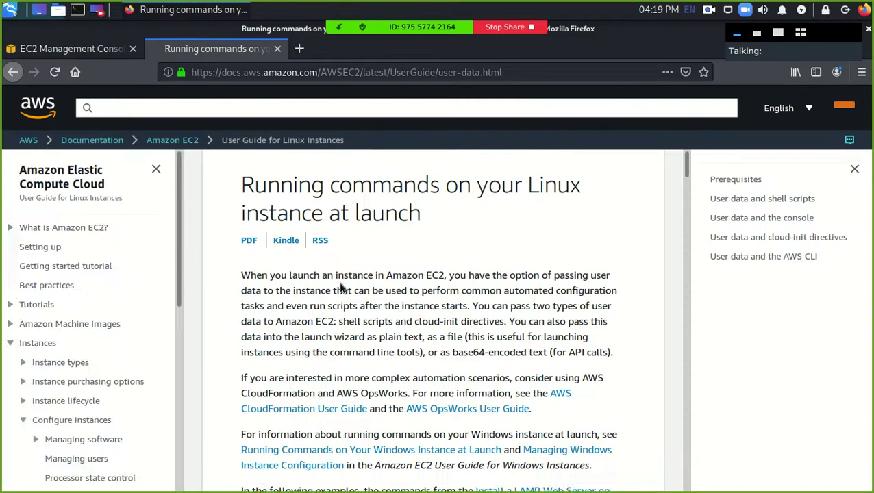
pyautogui.scroll(-6, 338, 301)
pyautogui.scroll(-15, 339, 327)
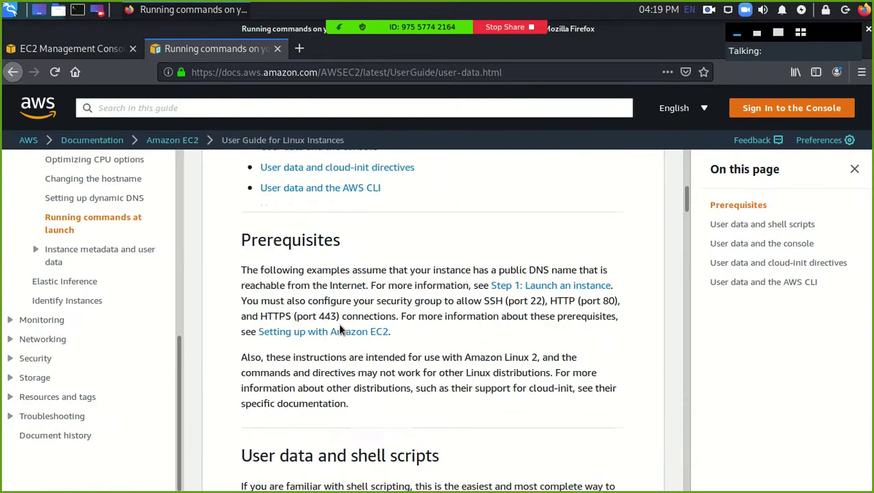
pyautogui.scroll(-3, 339, 326)
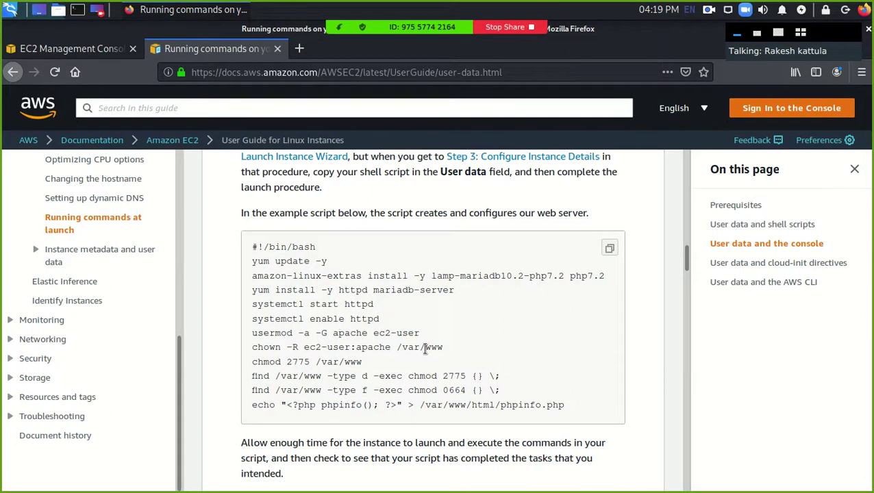
# - Copy the guide's entire example web server script, from #!/bin/bash to the echo command, into a new Mousepad document
pyautogui.moveTo(564, 405); pyautogui.dragTo(223, 253)
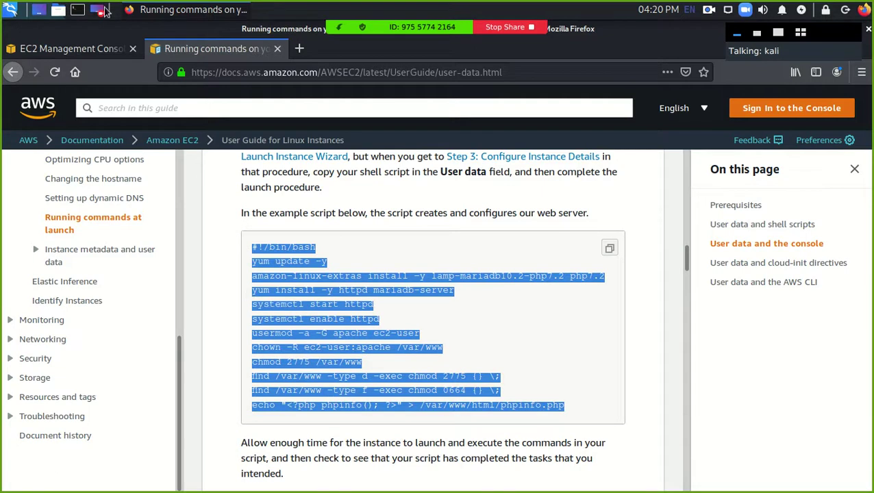
pyautogui.click(10, 11)
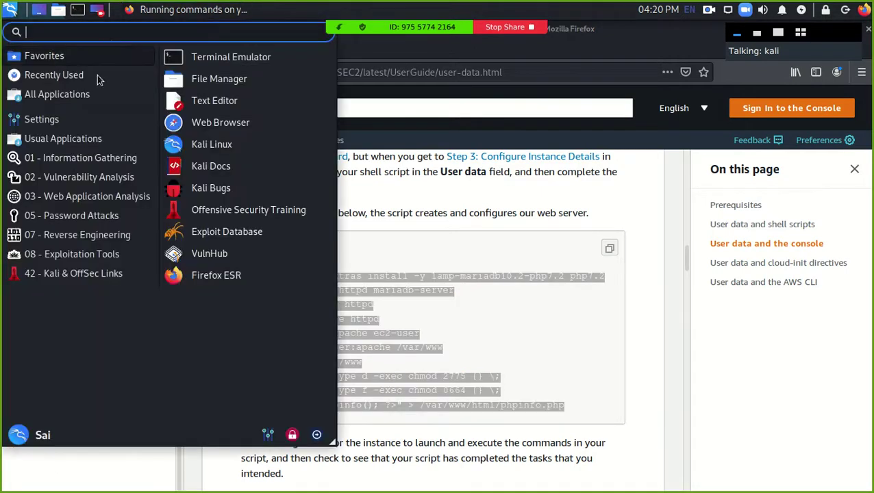
pyautogui.write('mo')
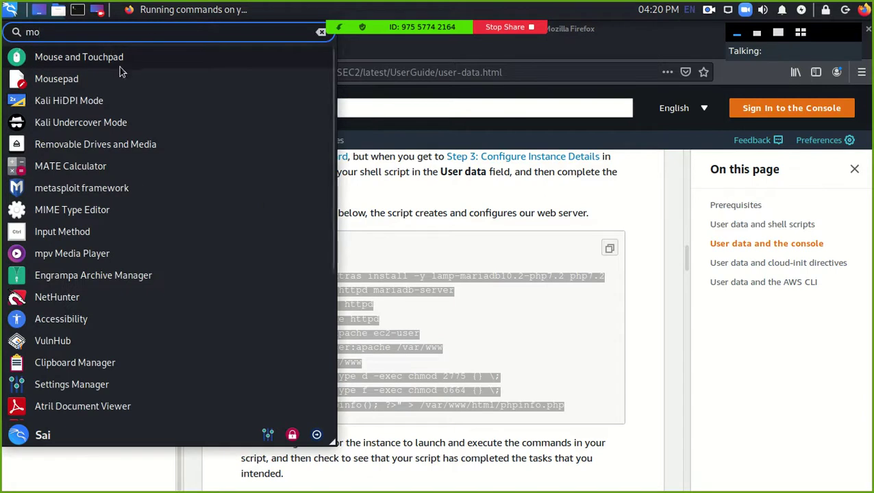
pyautogui.click(60, 79)
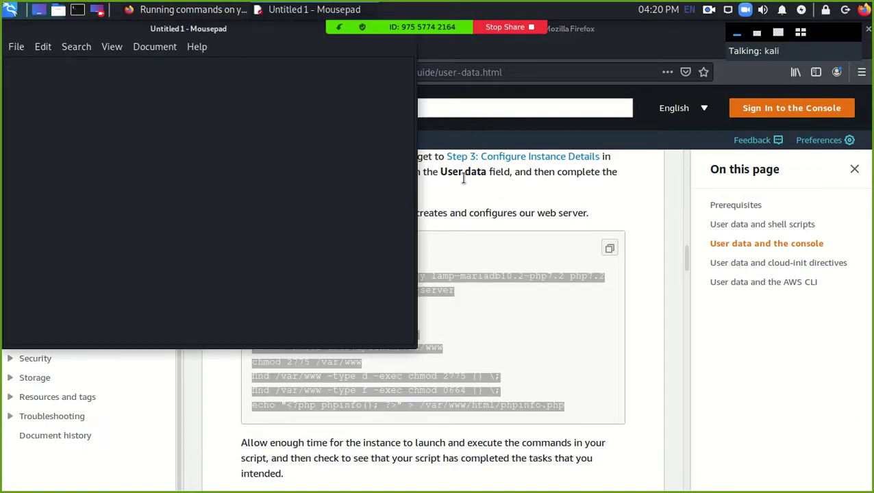
pyautogui.write('#!/bin/bash yum update -y amazon-linux-extras install -y lamp-mariadb10.2-php7.2 php7.2 yum install -y httpd mariadb-server systemctl start httpd systemctl enable httpd usermod -a -G apache ec2-user chown -R ec2-user:apache /var/www chmod 2775 /var/www find /var/www -type d -exec chmod 2775 {} \\; find /var/www -type f -exec chmod 0664 {} \\; echo "<?php phpinfo(); ?>" > /var/www/html/phpinfo.php')
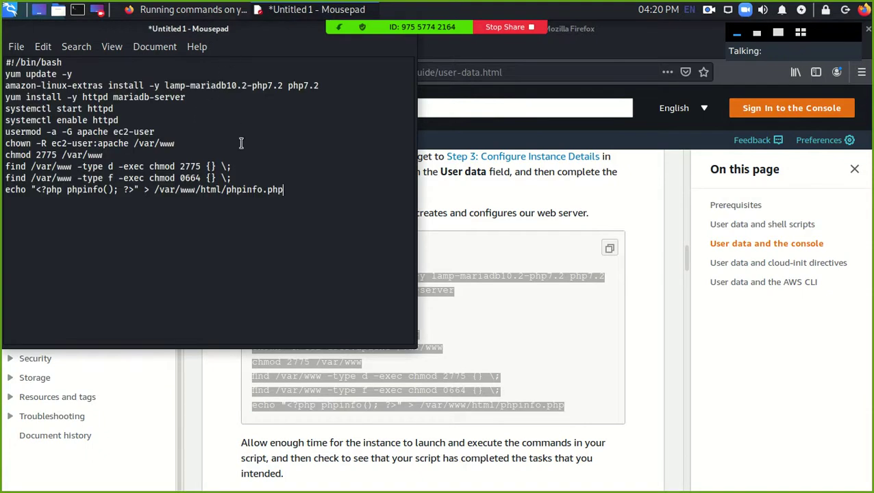
# - Remove the amazon-linux-extras command and the mariadb-server package from the script, keeping httpd in the yum install command
pyautogui.moveTo(318, 85); pyautogui.dragTo(5, 89)
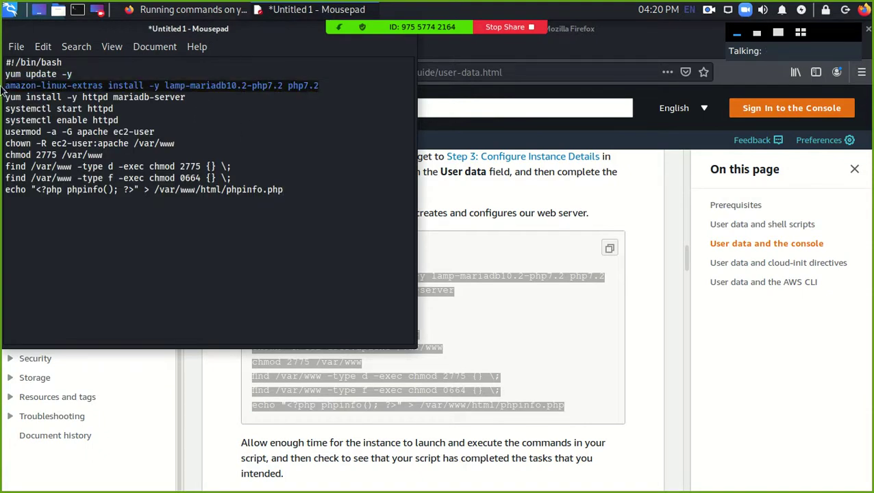
pyautogui.press('BackSpace')
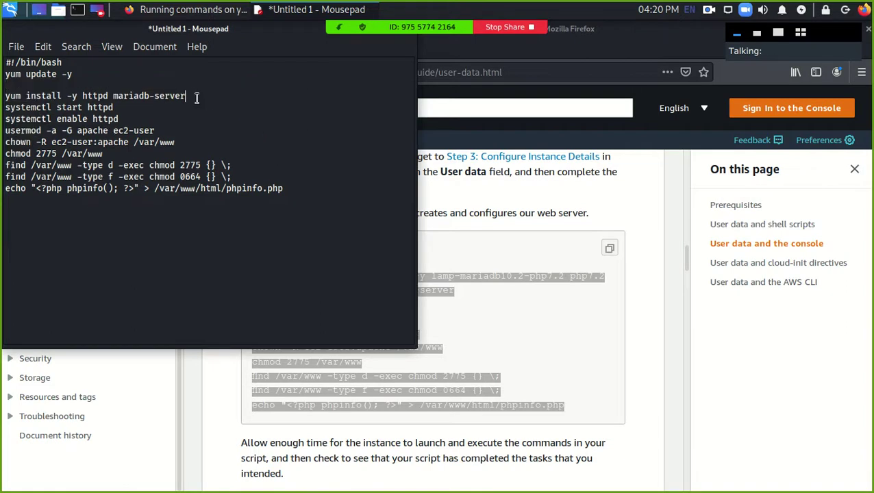
pyautogui.press('BackSpace')
pyautogui.press('BackSpace')
pyautogui.press('BackSpace')
pyautogui.press('BackSpace')
pyautogui.press('BackSpace')
pyautogui.press('BackSpace')
pyautogui.press('BackSpace')
pyautogui.press('BackSpace')
pyautogui.press('BackSpace')
pyautogui.press('BackSpace')
pyautogui.press('BackSpace')
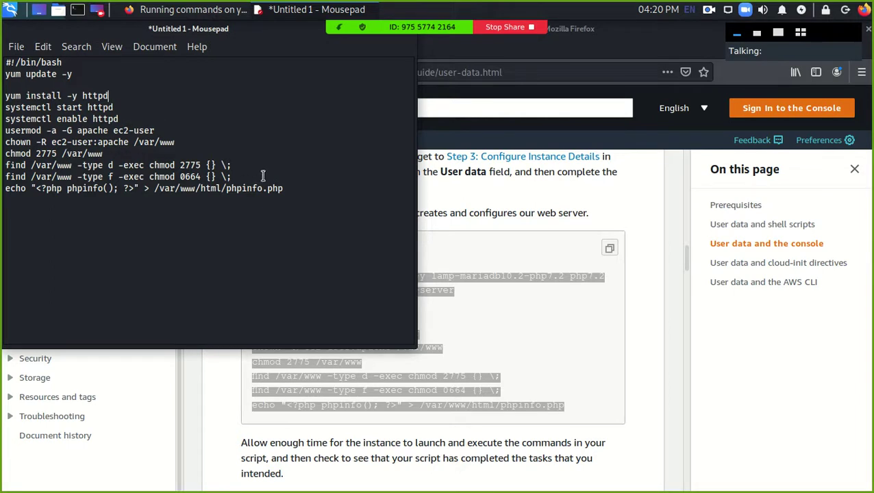
# - Delete the usermod, chown, chmod and find commands from the script, leaving no blank line above the echo command
pyautogui.moveTo(243, 177); pyautogui.dragTo(3, 129)
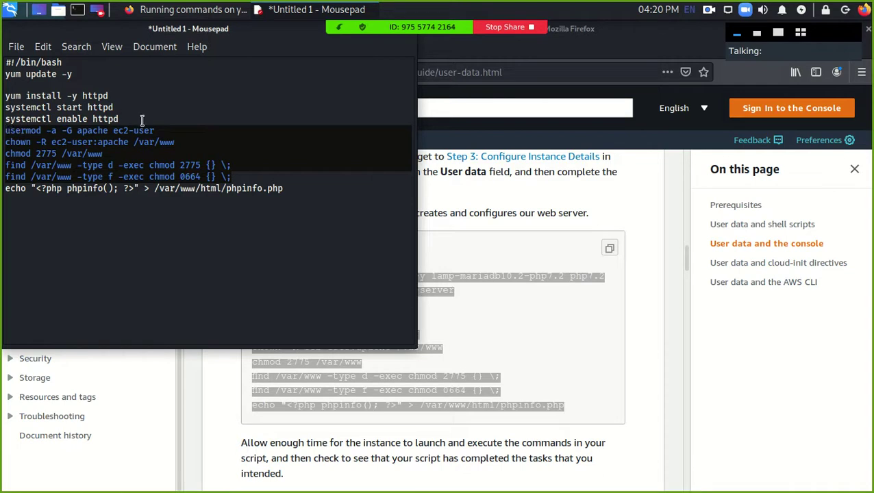
pyautogui.press('Delete')
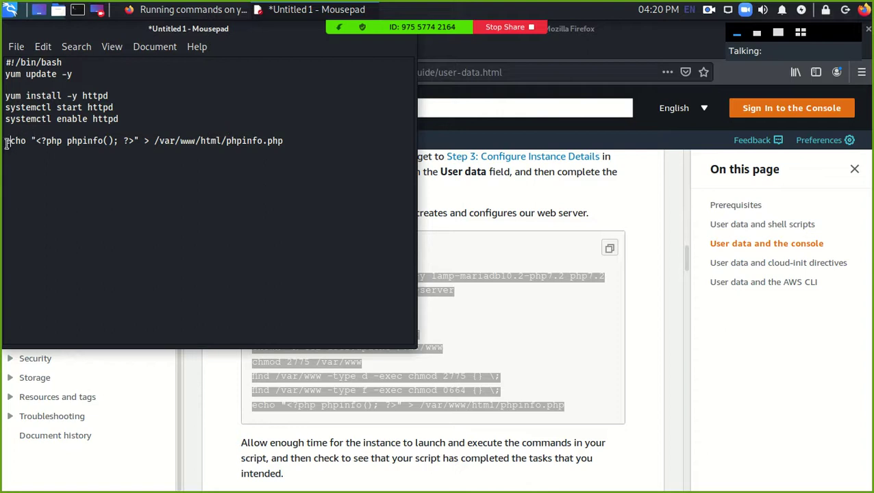
pyautogui.press('BackSpace')
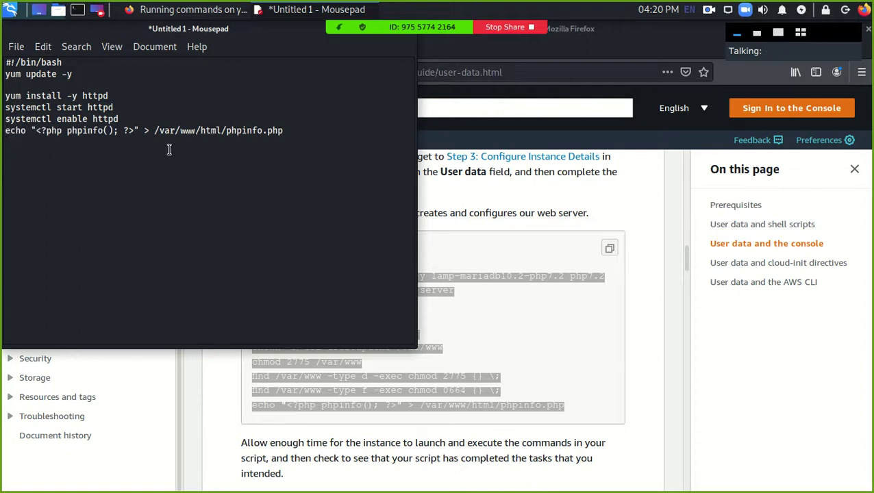
# - Change the echo command's output file to /var/www/html/index.html
pyautogui.click(296, 131)
pyautogui.press('BackSpace')
pyautogui.press('BackSpace')
pyautogui.write('index')
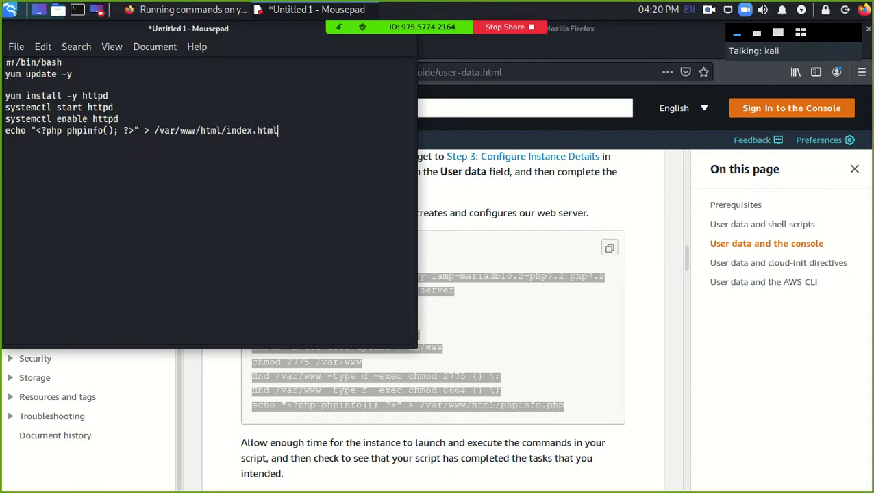
pyautogui.press('Left')
pyautogui.press('Left')
pyautogui.press('Left')
pyautogui.press('Left')
pyautogui.press('Left')
pyautogui.press('Left')
pyautogui.press('Left')
pyautogui.press('Left')
pyautogui.press('BackSpace')
pyautogui.press('BackSpace')
pyautogui.press('BackSpace')
pyautogui.press('BackSpace')
pyautogui.press('BackSpace')
pyautogui.press('BackSpace')
pyautogui.press('BackSpace')
pyautogui.press('BackSpace')
pyautogui.press('BackSpace')
pyautogui.press('BackSpace')
pyautogui.press('BackSpace')
pyautogui.press('BackSpace')
pyautogui.press('BackSpace')
pyautogui.press('BackSpace')
pyautogui.press('BackSpace')
pyautogui.press('BackSpace')
pyautogui.press('BackSpace')
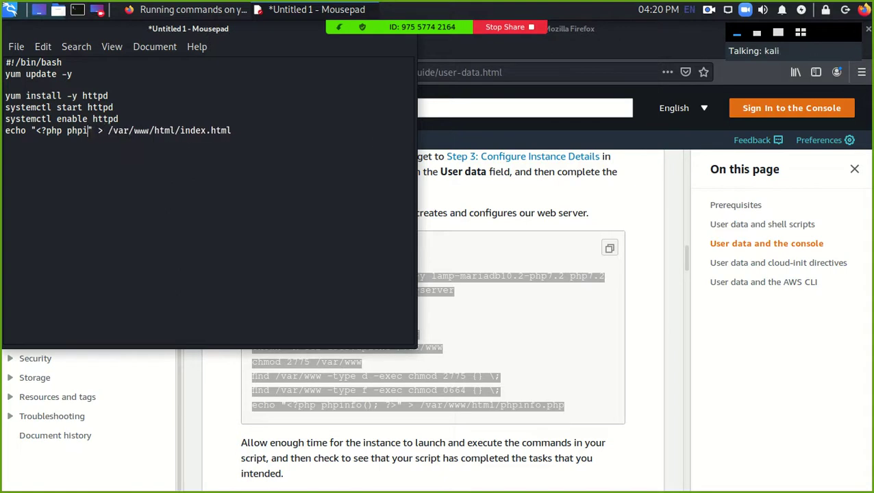
pyautogui.press('BackSpace')
pyautogui.write('My ')
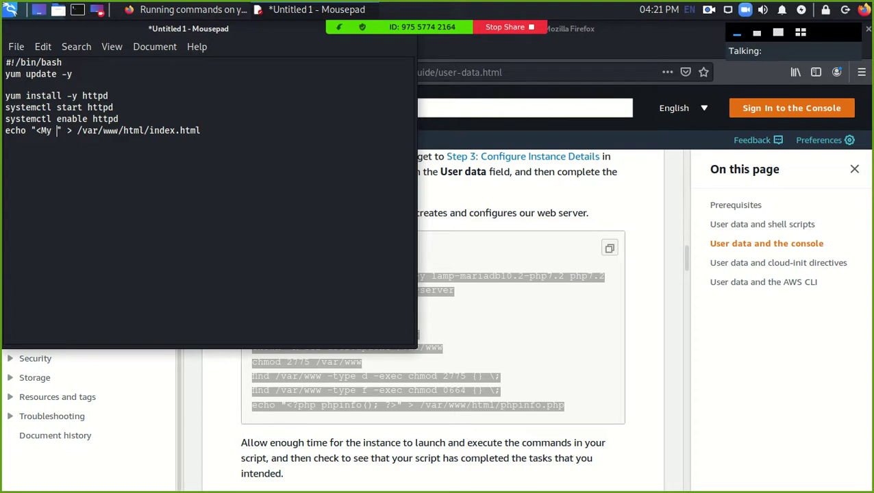
pyautogui.write('Web')
pyautogui.write('site ')
pyautogui.write('a')
pyautogui.write('hist')
pyautogui.press('BackSpace')
pyautogui.press('BackSpace')
pyautogui.press('BackSpace')
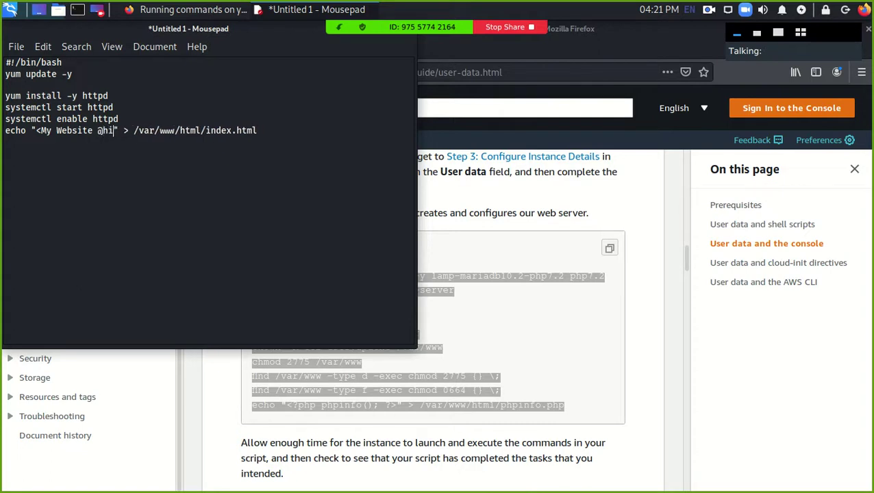
pyautogui.write('ostname')
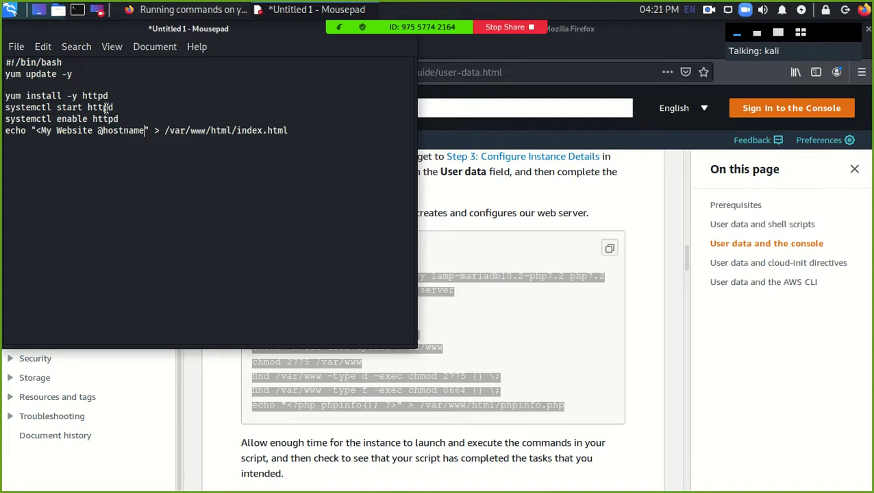
# - Copy the whole user data script and switch to the EC2 console in Firefox, showing the Instances list
pyautogui.moveTo(292, 125); pyautogui.dragTo(5, 63)
pyautogui.hotkey('ctrl', 'c')
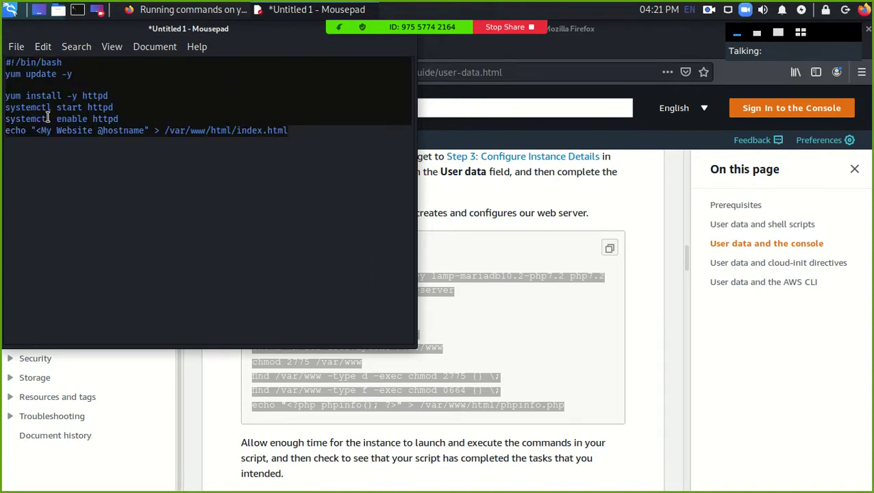
pyautogui.click(223, 11)
pyautogui.click(86, 48)
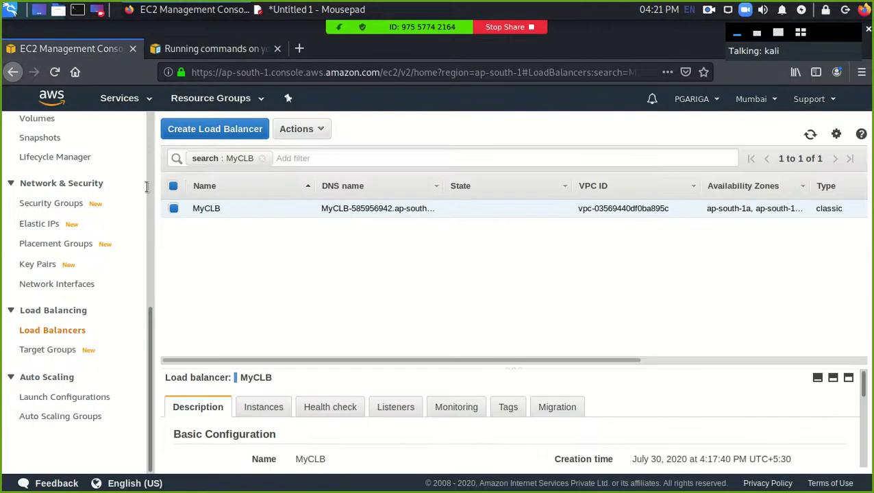
pyautogui.scroll(5, 149, 319)
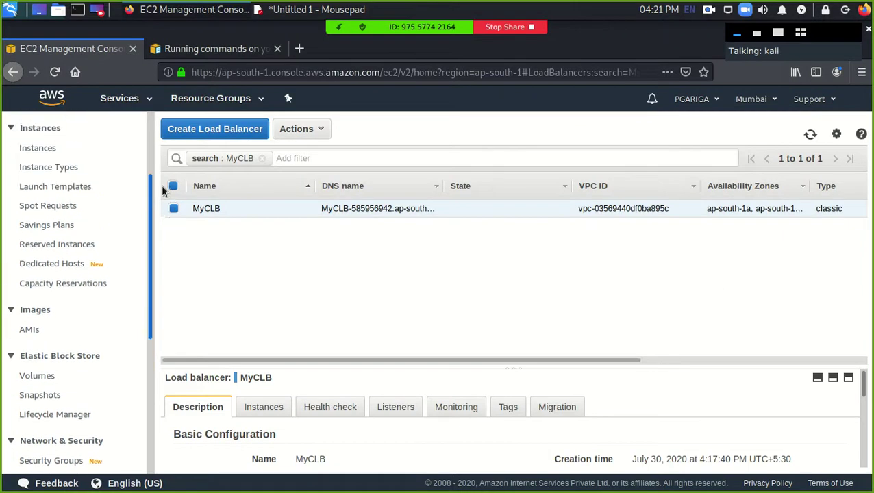
pyautogui.click(50, 149)
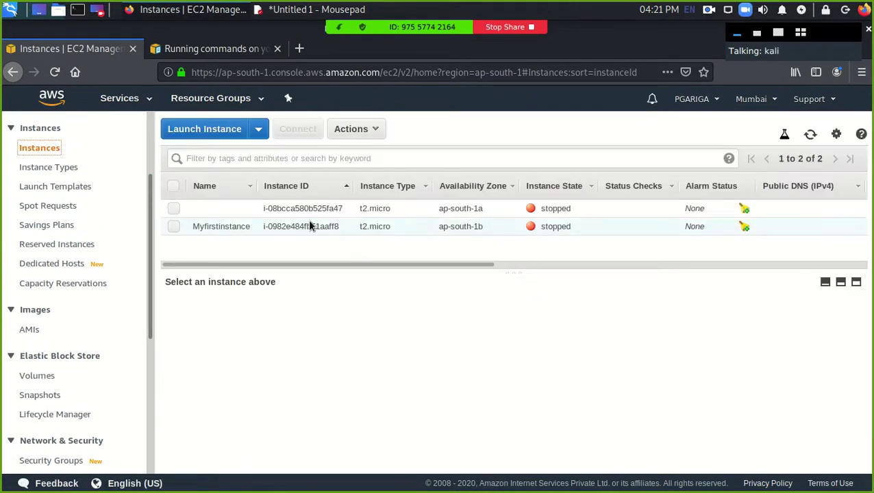
# - Paste the copied script as plain-text user data for the stopped instance Myfirstinstance and save it
pyautogui.rightClick(311, 226)
pyautogui.moveTo(377, 299)
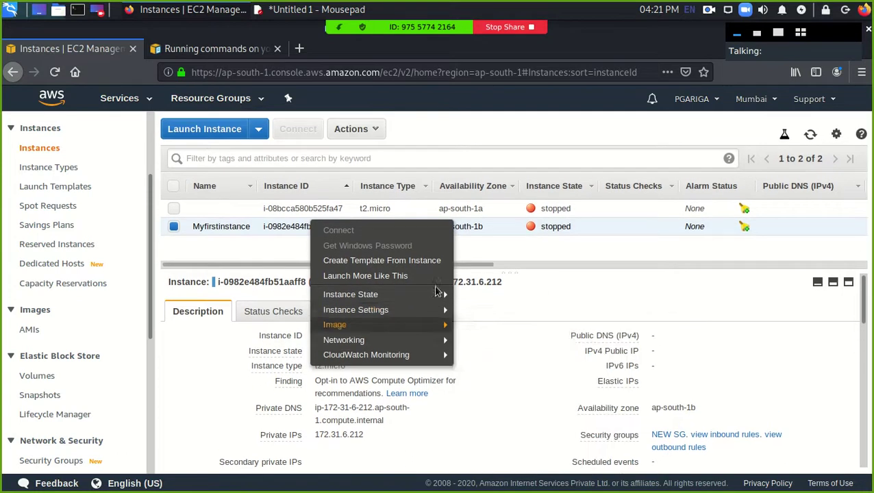
pyautogui.moveTo(429, 311)
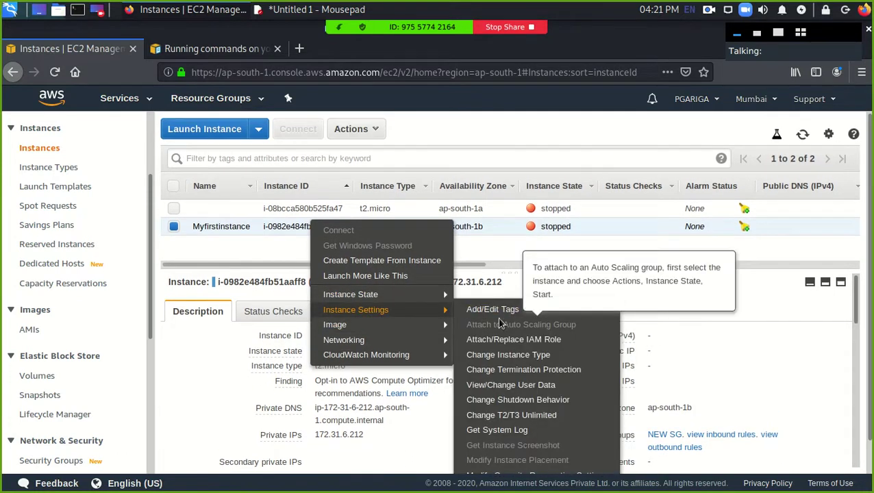
pyautogui.click(515, 385)
pyautogui.click(443, 276)
pyautogui.hotkey('ctrl', 'v')
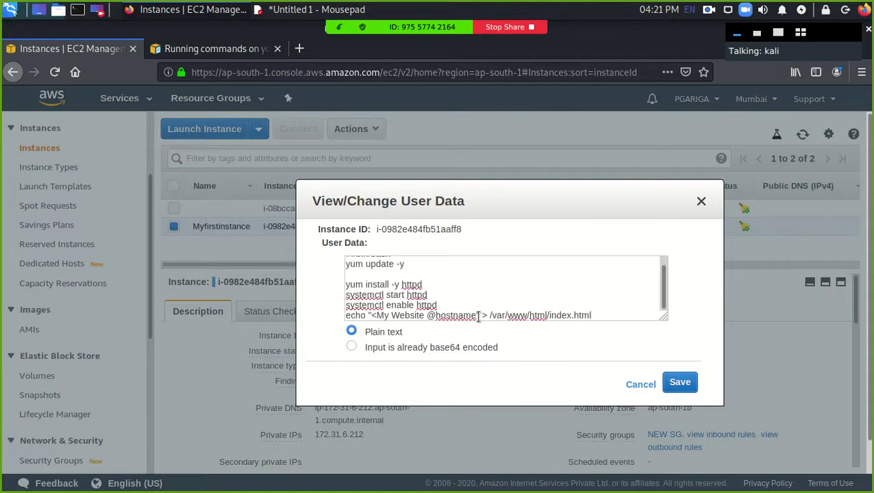
pyautogui.click(680, 383)
# - Paste the same script as plain-text user data for the unnamed instance in ap-south-1a and save it
pyautogui.click(385, 211)
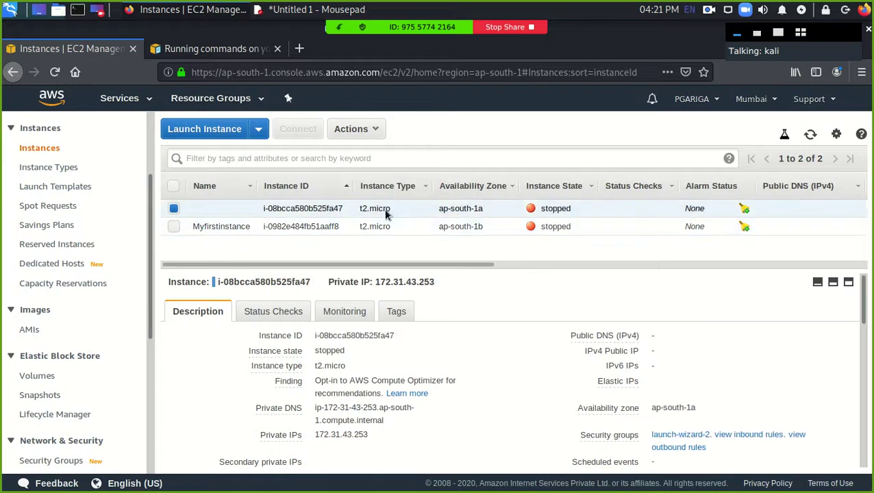
pyautogui.rightClick(386, 213)
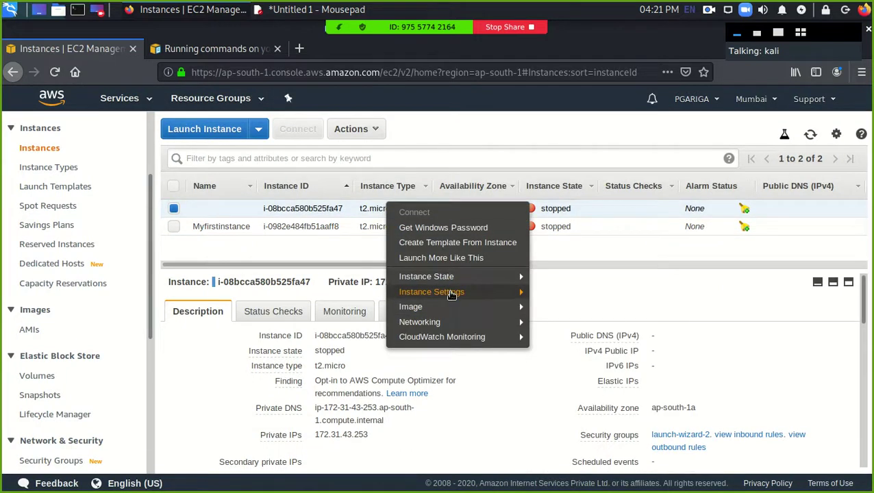
pyautogui.moveTo(452, 294)
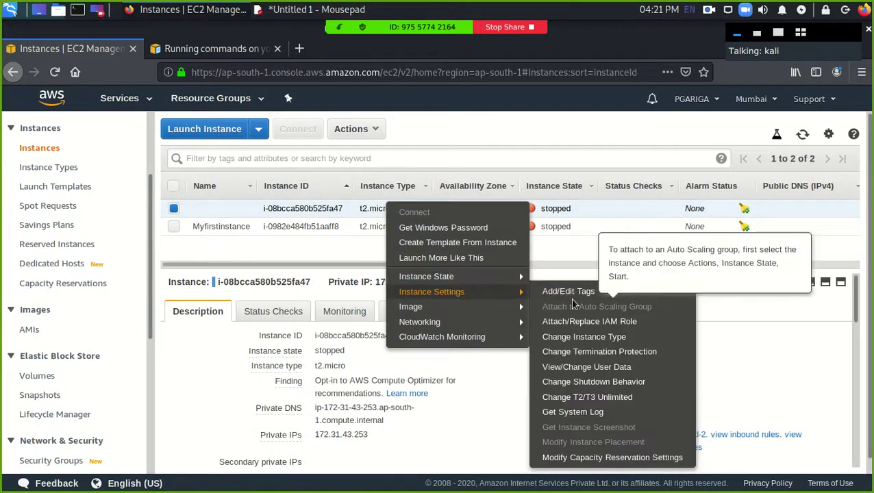
pyautogui.click(589, 365)
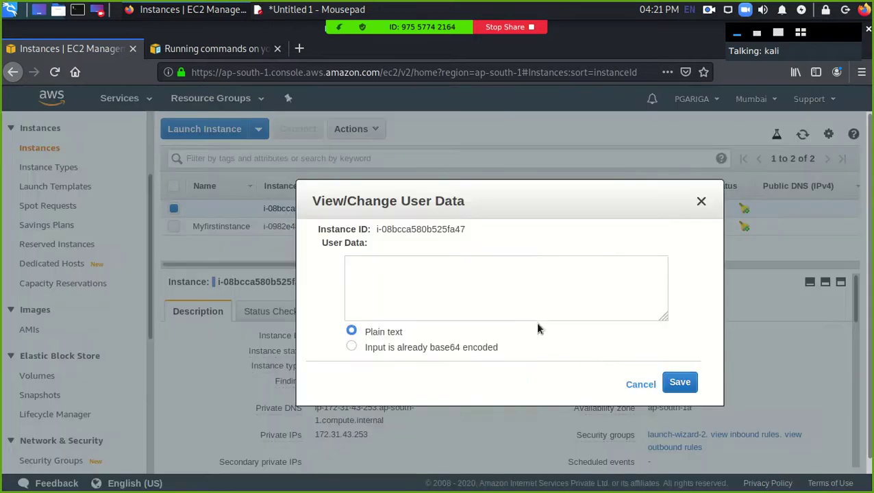
pyautogui.hotkey('ctrl', 'v')
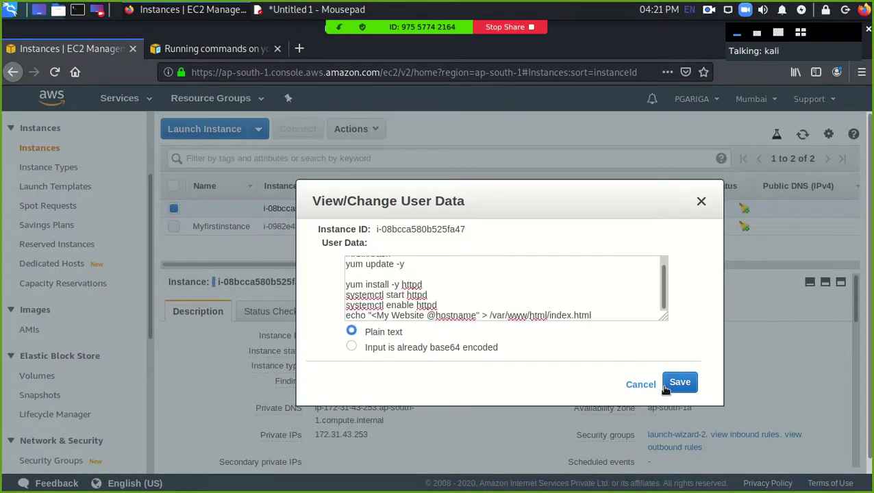
pyautogui.click(679, 382)
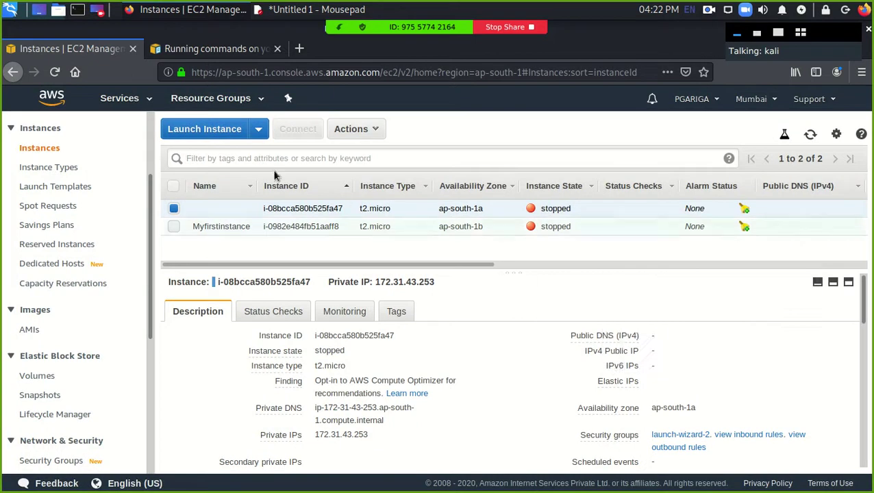
# - Start the unnamed t2.micro instance in ap-south-1a
pyautogui.click(348, 131)
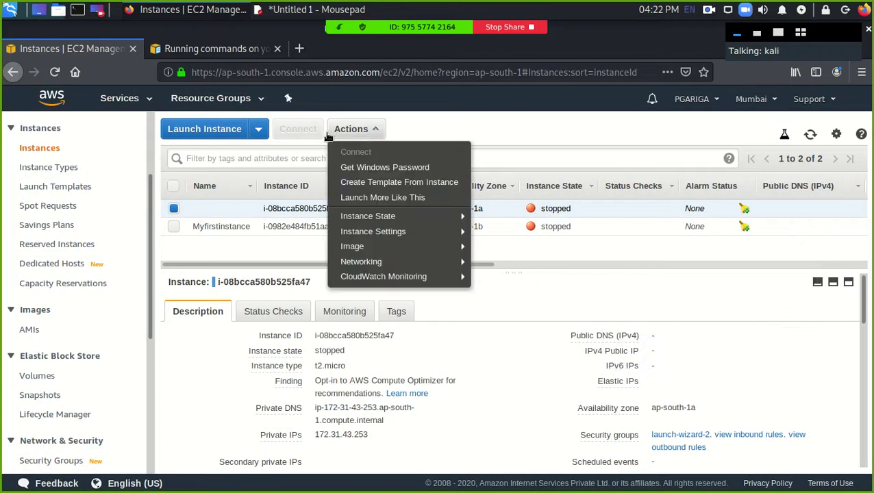
pyautogui.click(296, 212)
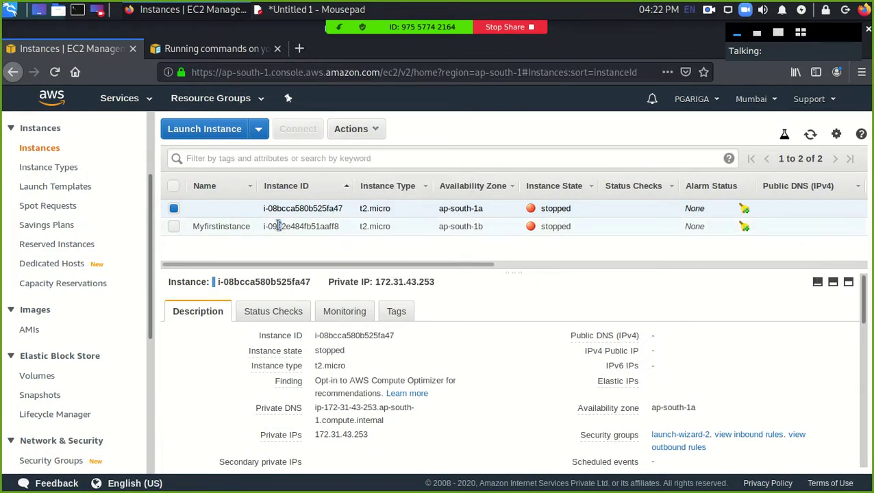
pyautogui.click(278, 226)
pyautogui.click(287, 207)
pyautogui.rightClick(288, 207)
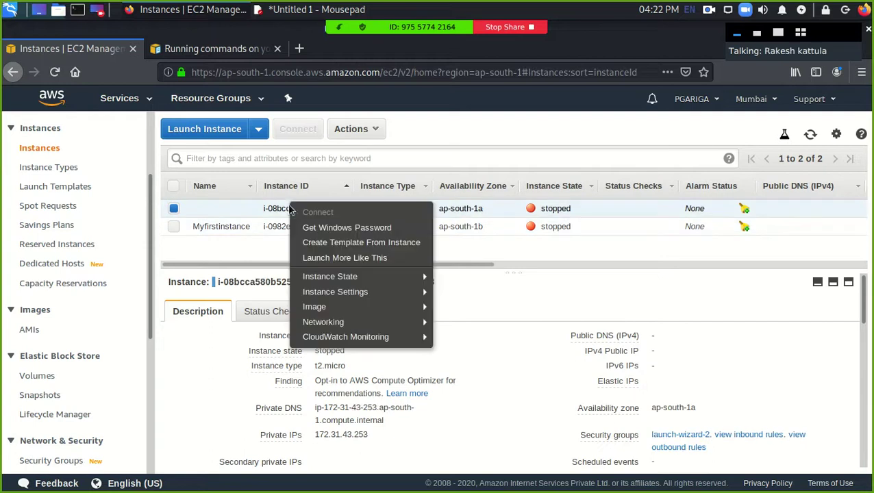
pyautogui.moveTo(347, 276)
pyautogui.click(468, 276)
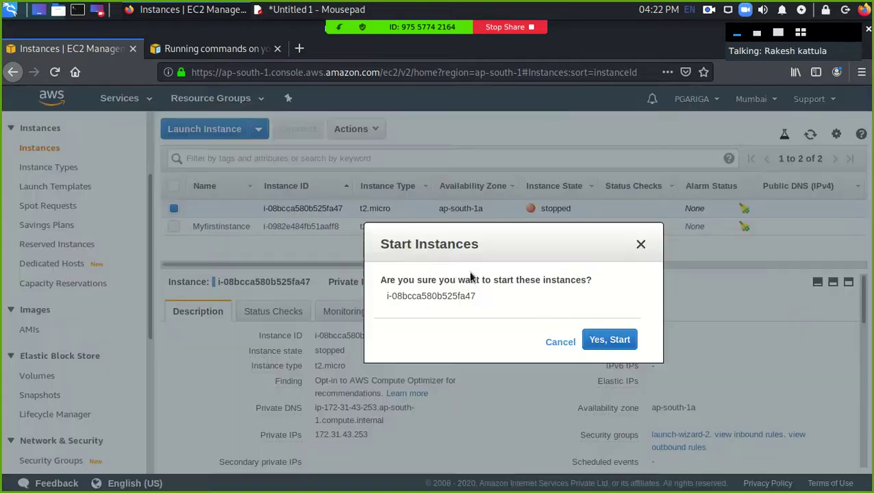
pyautogui.click(627, 342)
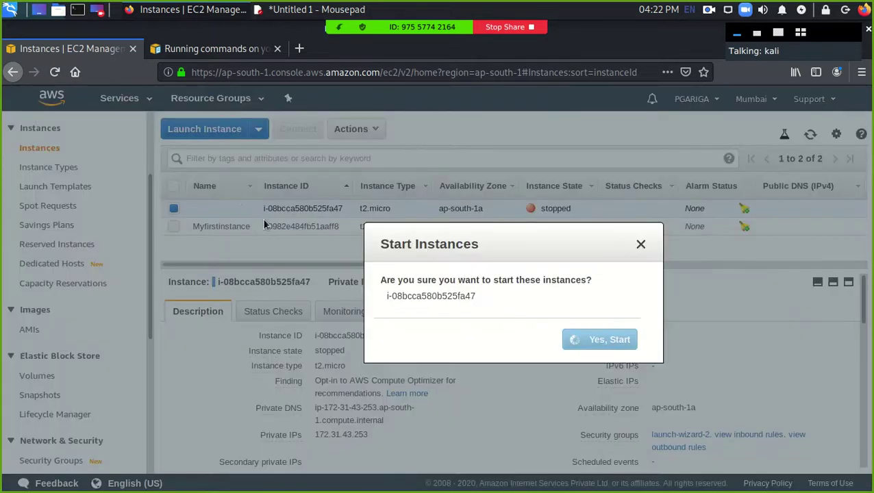
# - Start the instance Myfirstinstance in ap-south-1b
pyautogui.click(280, 227)
pyautogui.rightClick(282, 227)
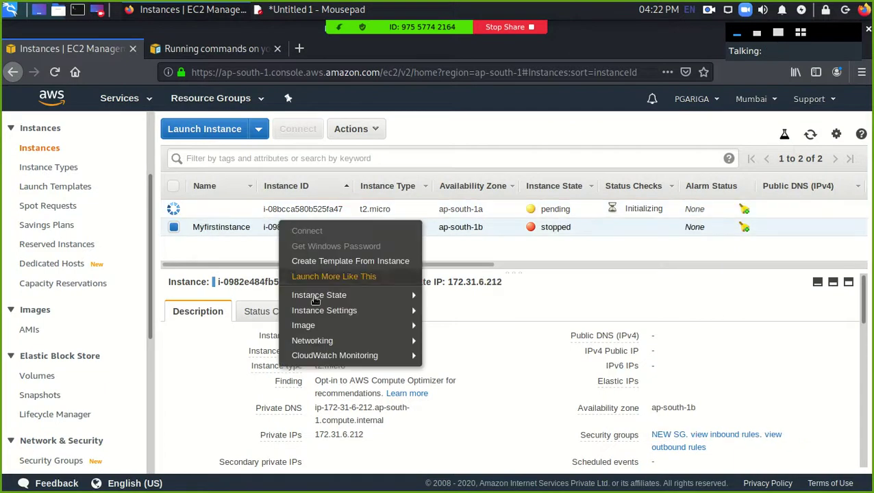
pyautogui.click(430, 294)
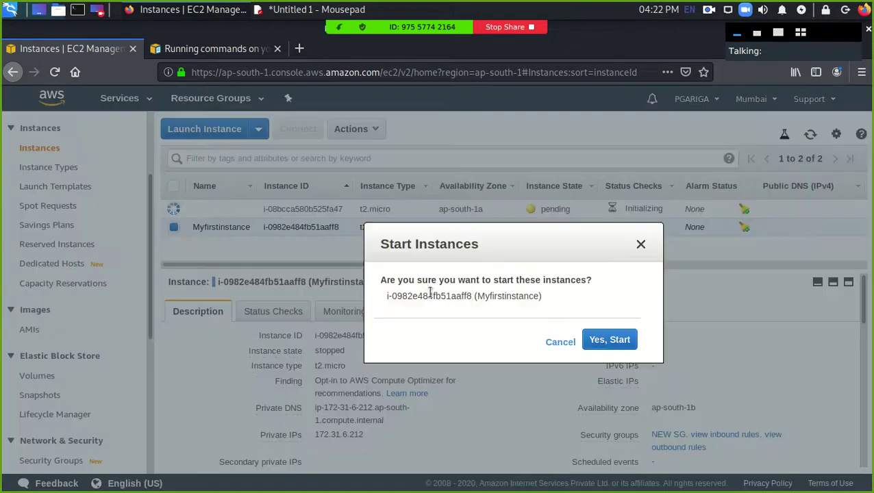
pyautogui.press('Return')
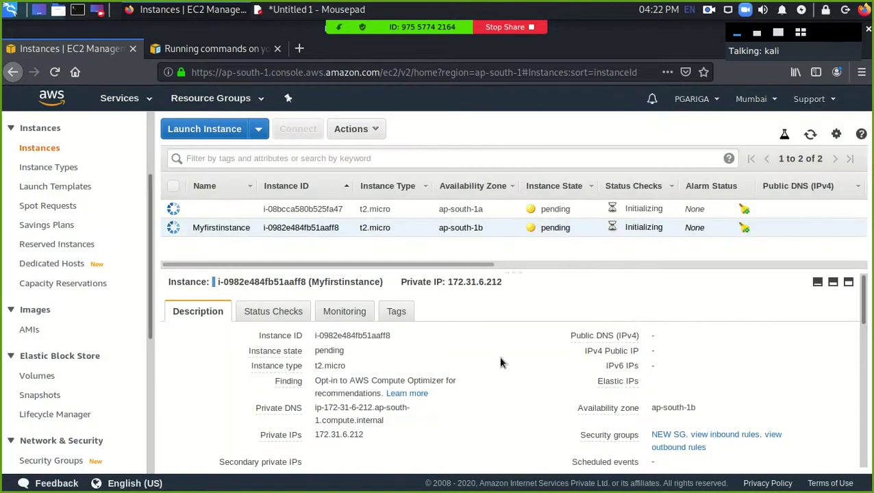
# - Open Myfirstinstance's security group NEW SG and start editing its inbound rules
pyautogui.scroll(-3, 602, 343)
pyautogui.click(675, 345)
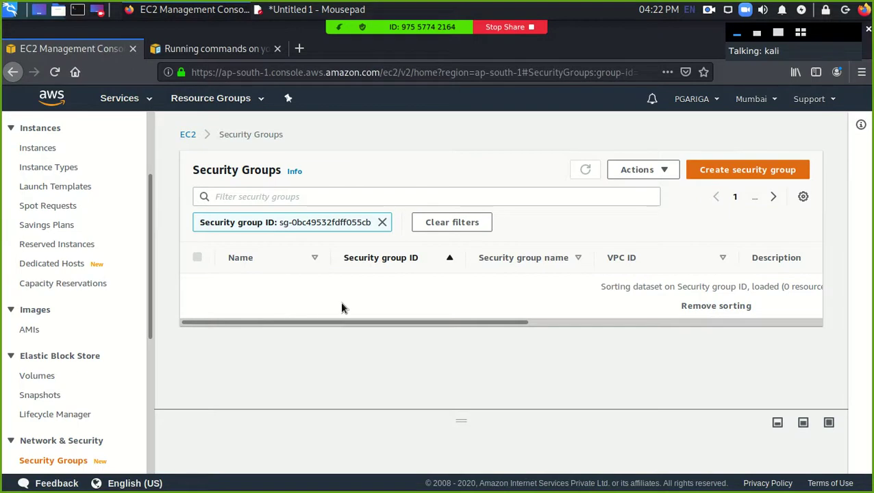
pyautogui.click(366, 286)
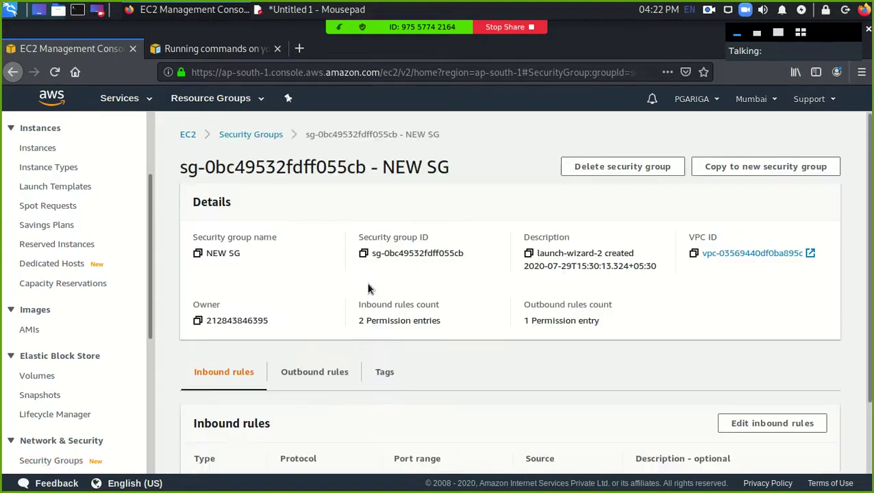
pyautogui.scroll(-2, 349, 286)
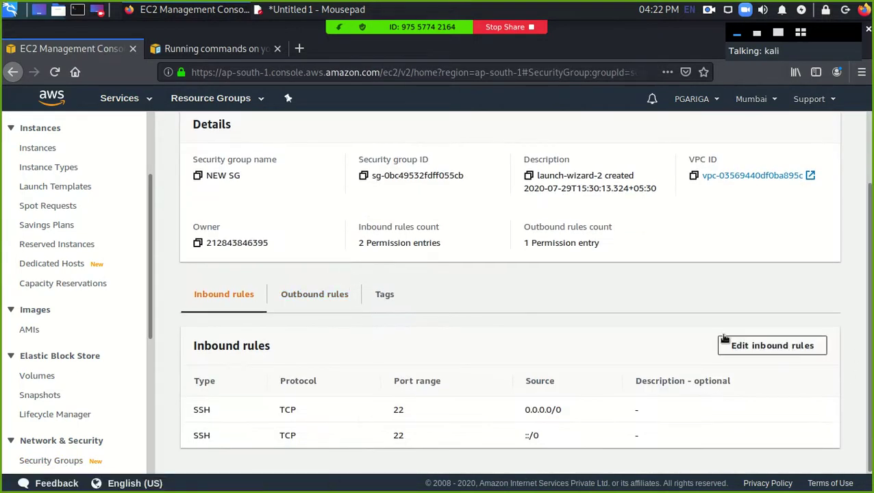
pyautogui.click(747, 344)
pyautogui.scroll(-3, 108, 298)
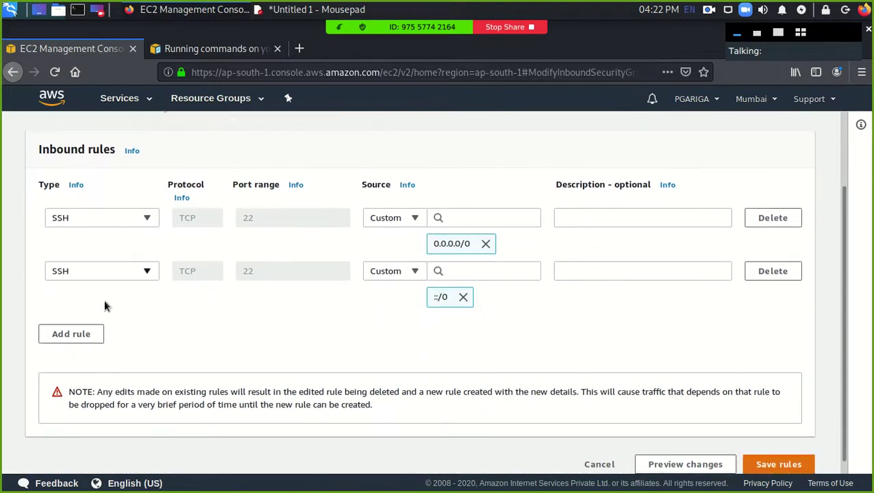
# - Add an HTTP inbound rule with source 0.0.0.0/0 to NEW SG, save the rules and return to the Instances list
pyautogui.click(71, 322)
pyautogui.click(127, 312)
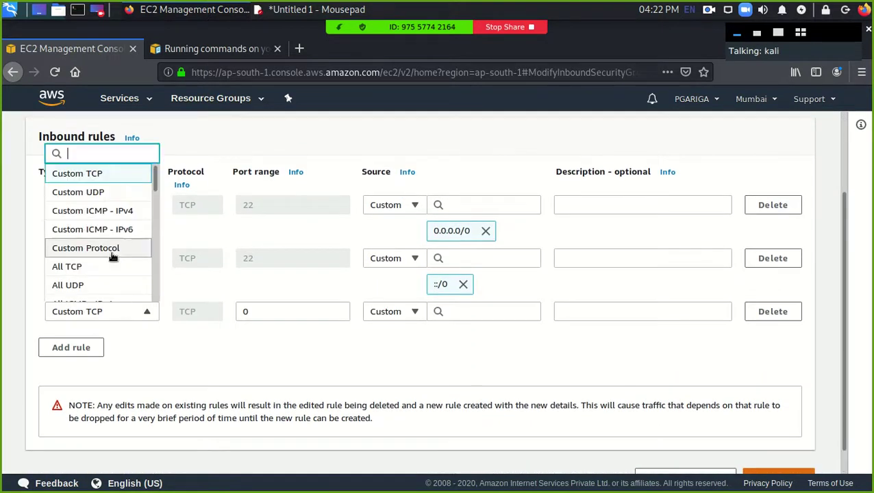
pyautogui.scroll(-3, 113, 257)
pyautogui.scroll(-2, 113, 258)
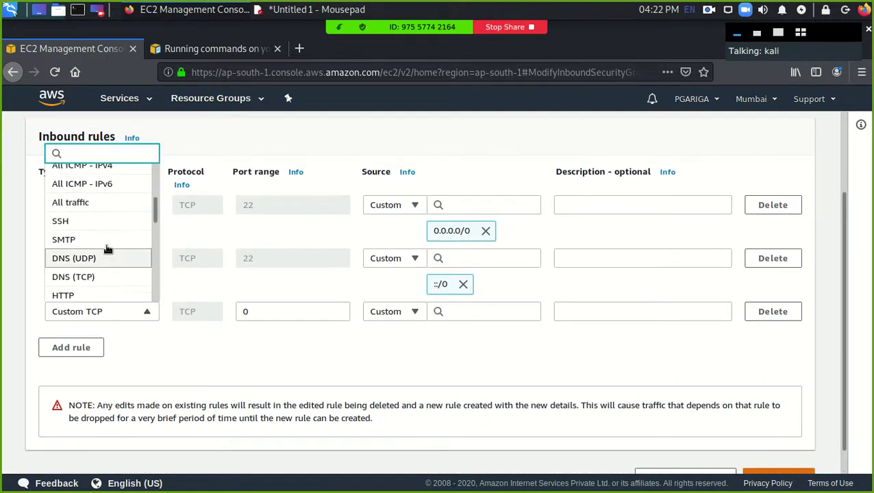
pyautogui.click(58, 297)
pyautogui.click(446, 316)
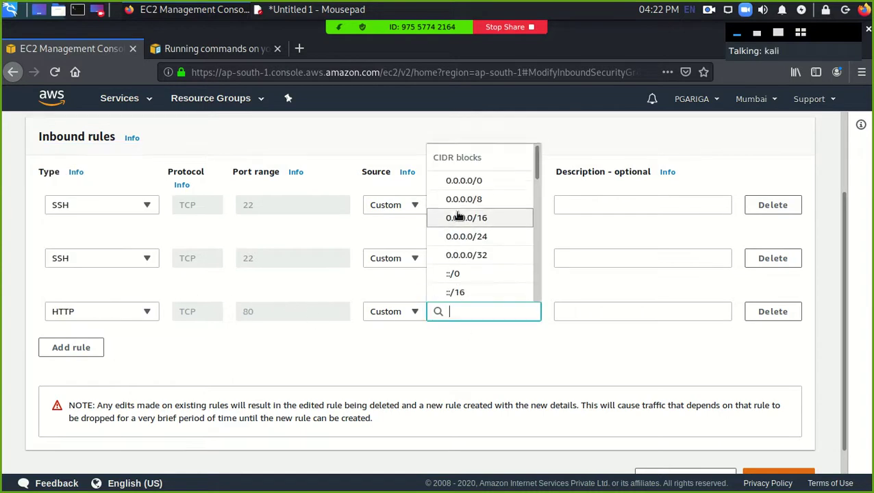
pyautogui.click(468, 182)
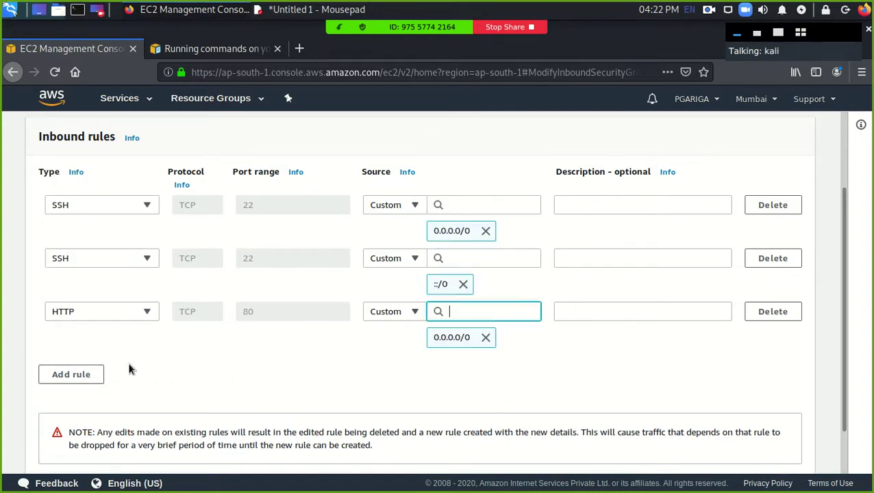
pyautogui.scroll(-2, 94, 367)
pyautogui.click(792, 451)
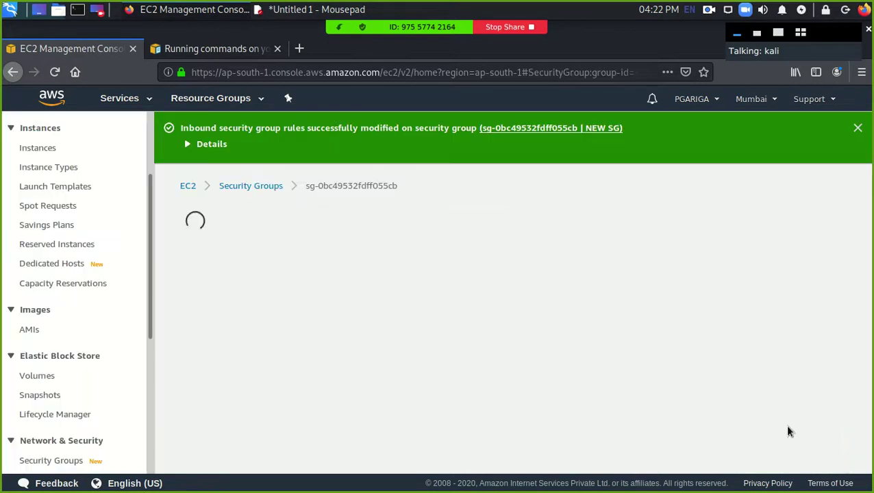
pyautogui.click(38, 149)
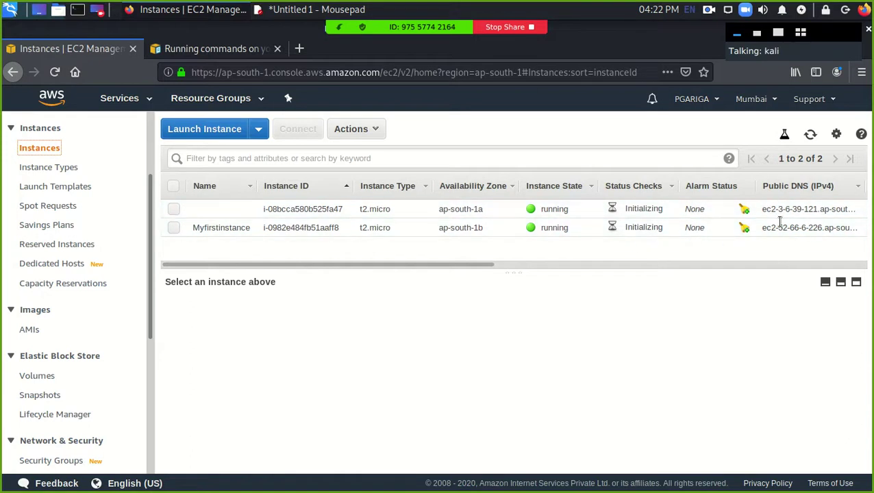
# - Refresh the Instances list to check the status checks of both running instances
pyautogui.click(810, 136)
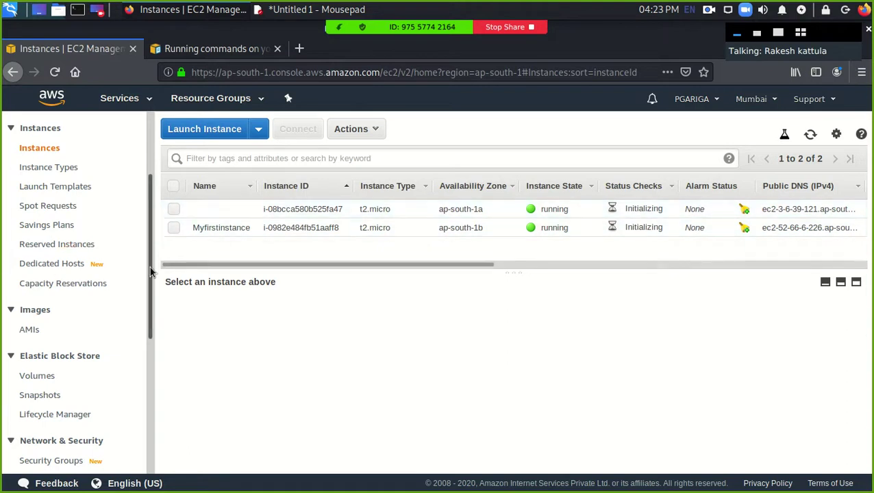
pyautogui.moveTo(150, 271); pyautogui.dragTo(153, 326)
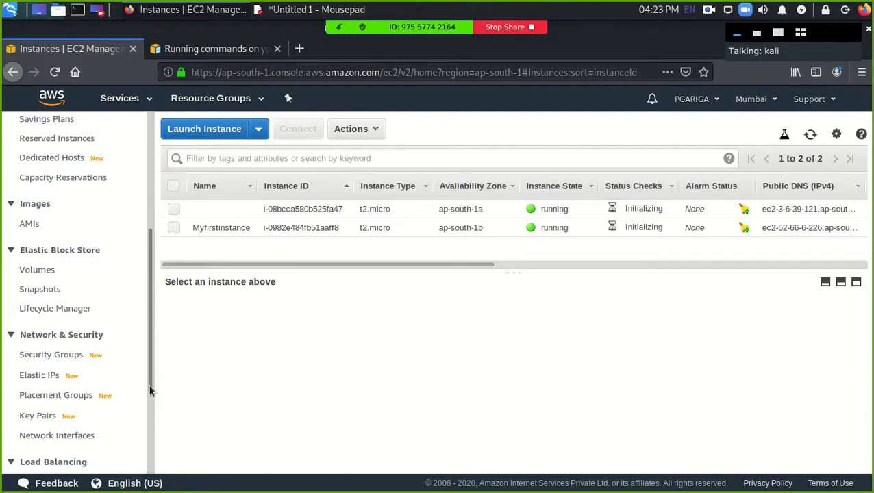
pyautogui.scroll(-2, 163, 335)
pyautogui.scroll(-1, 163, 335)
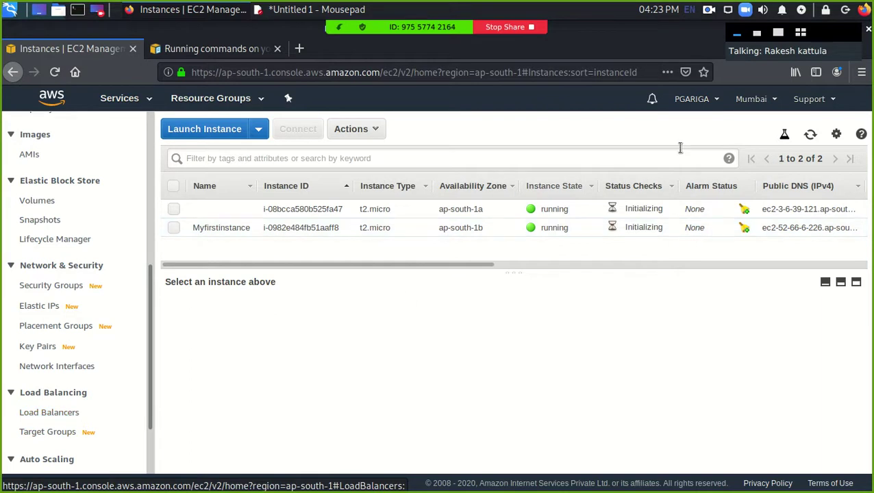
pyautogui.click(808, 137)
pyautogui.click(810, 134)
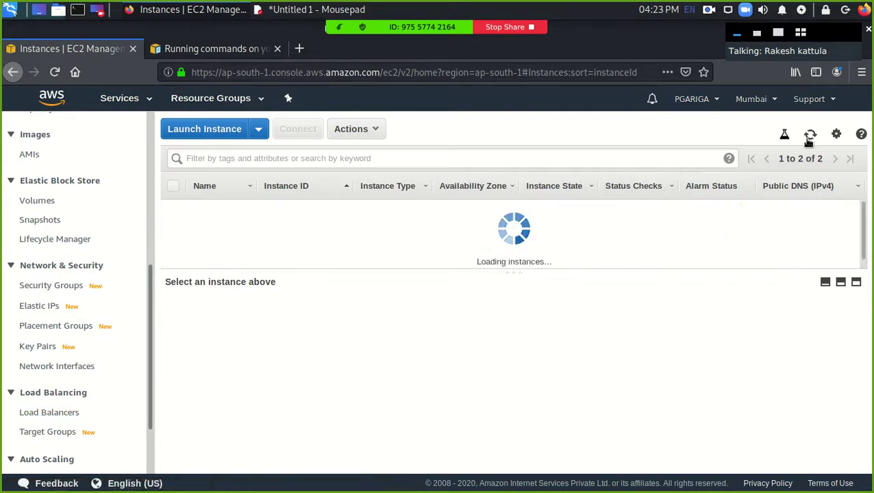
# - Open the load balancer list and copy the DNS name of MyCLB from its description
pyautogui.click(39, 413)
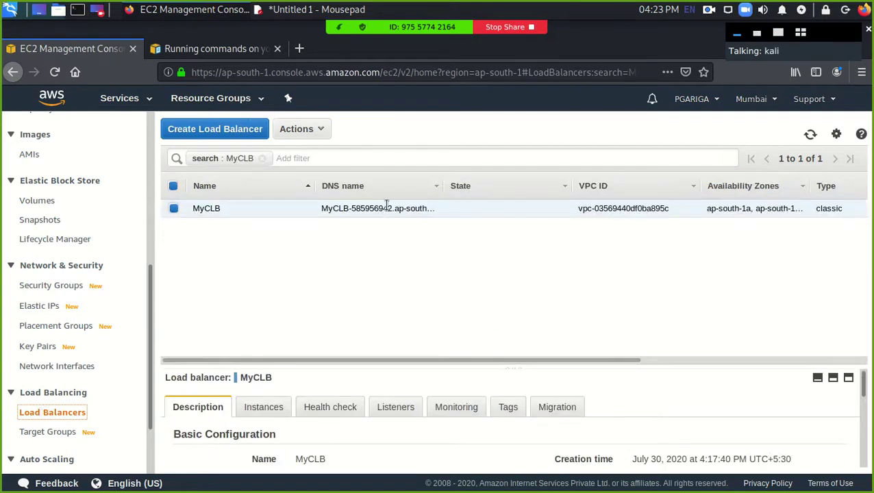
pyautogui.scroll(-3, 356, 431)
pyautogui.scroll(2, 356, 435)
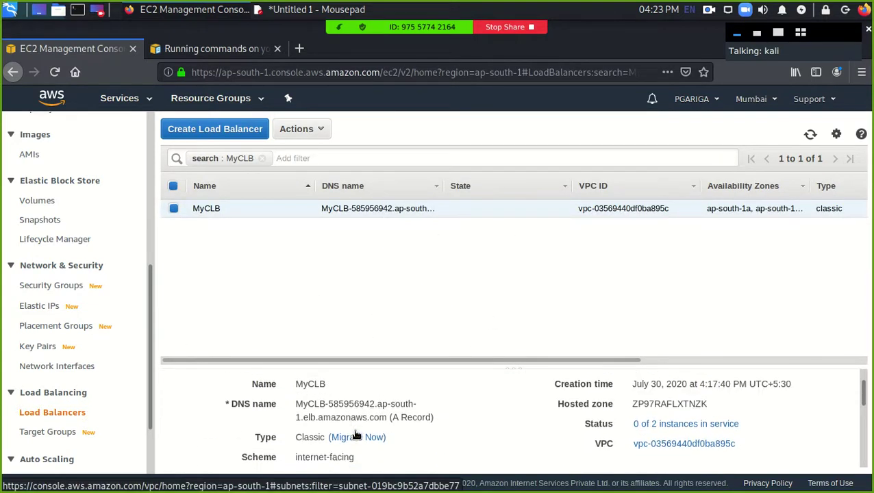
pyautogui.moveTo(303, 417)
pyautogui.mouseDown()
pyautogui.moveTo(367, 419)
pyautogui.moveTo(387, 432)
pyautogui.moveTo(296, 415)
pyautogui.mouseUp()
pyautogui.hotkey('ctrl', 'c')
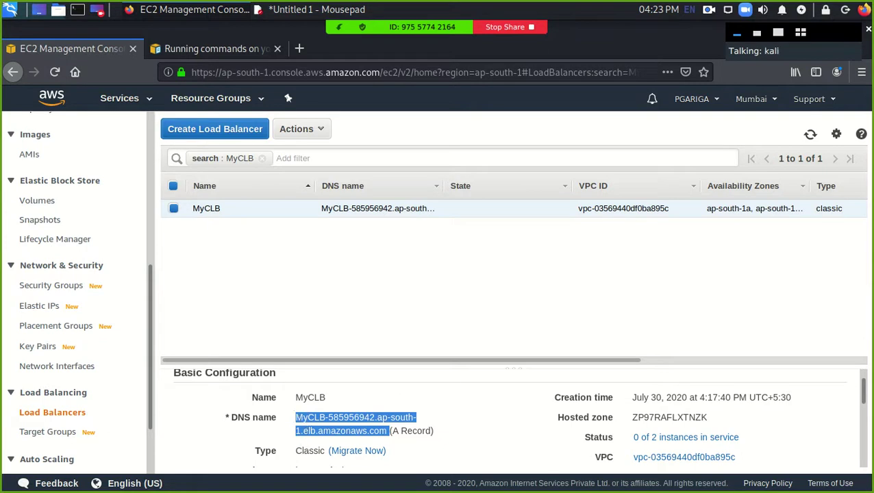
pyautogui.scroll(-5, 544, 458)
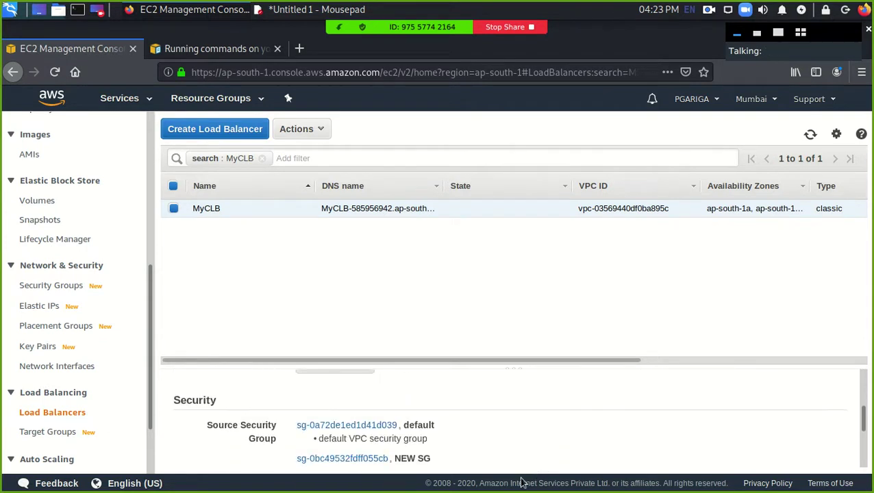
pyautogui.scroll(8, 518, 437)
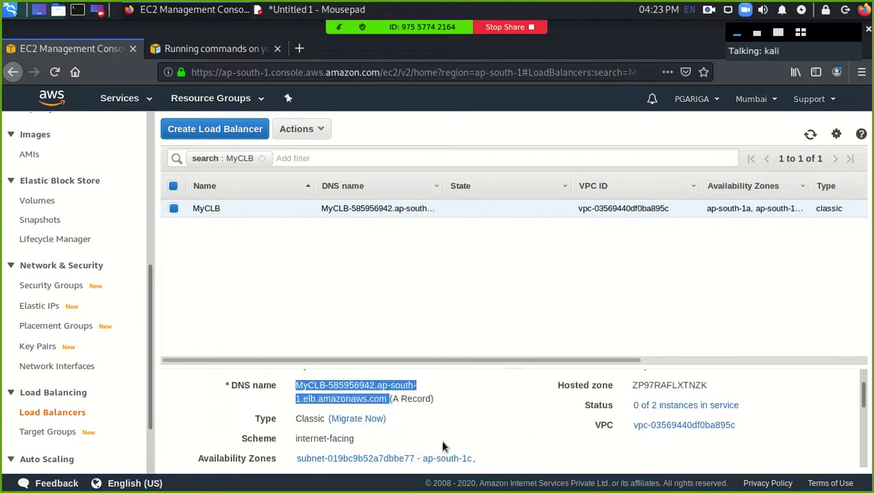
pyautogui.scroll(-3, 365, 452)
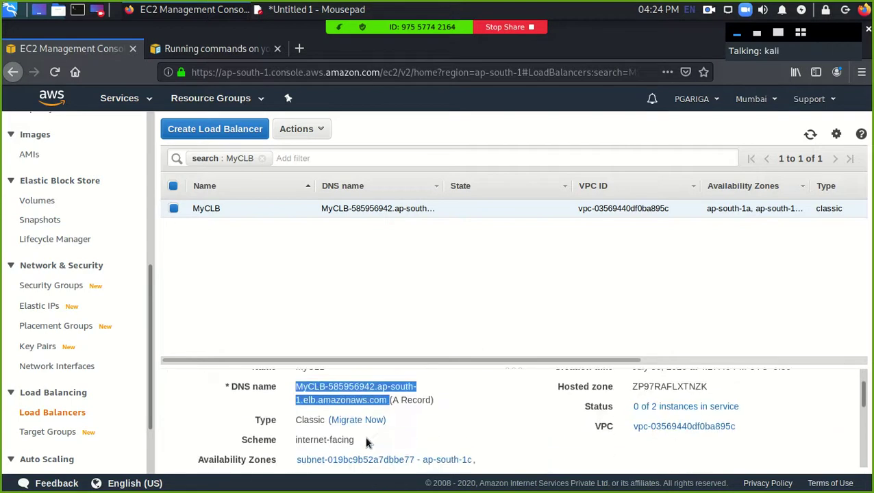
pyautogui.rightClick(339, 387)
pyautogui.click(380, 253)
# - Load the copied MyCLB DNS name in a new browser tab
pyautogui.click(299, 49)
pyautogui.rightClick(316, 72)
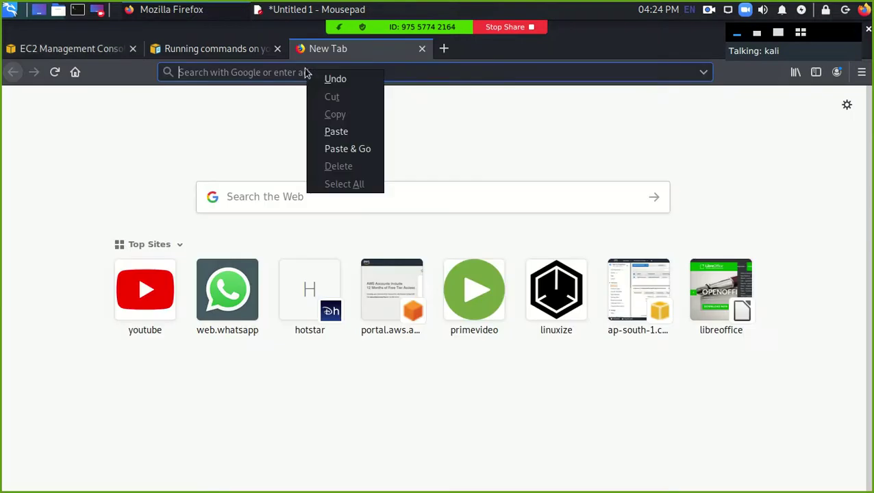
pyautogui.click(334, 128)
pyautogui.press('Return')
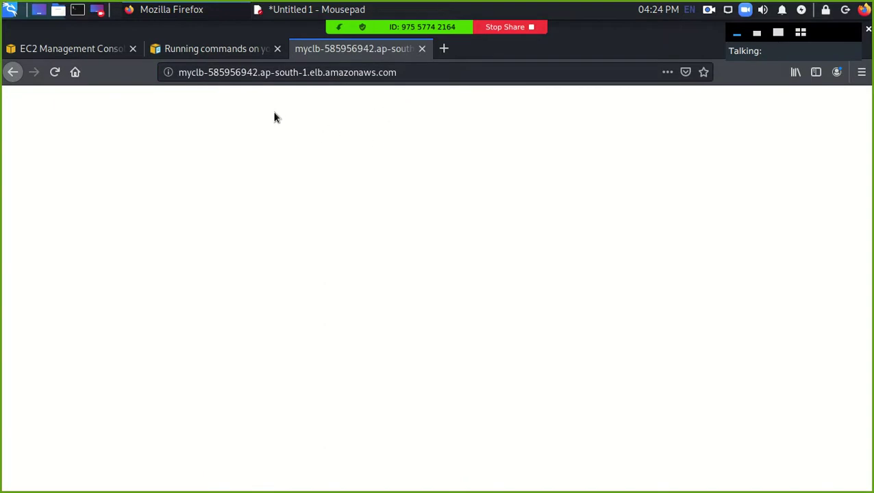
pyautogui.click(209, 50)
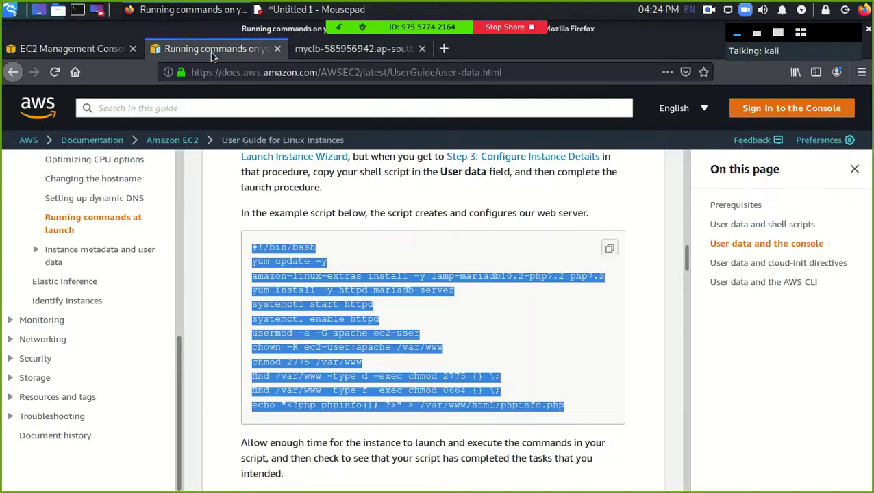
pyautogui.click(75, 72)
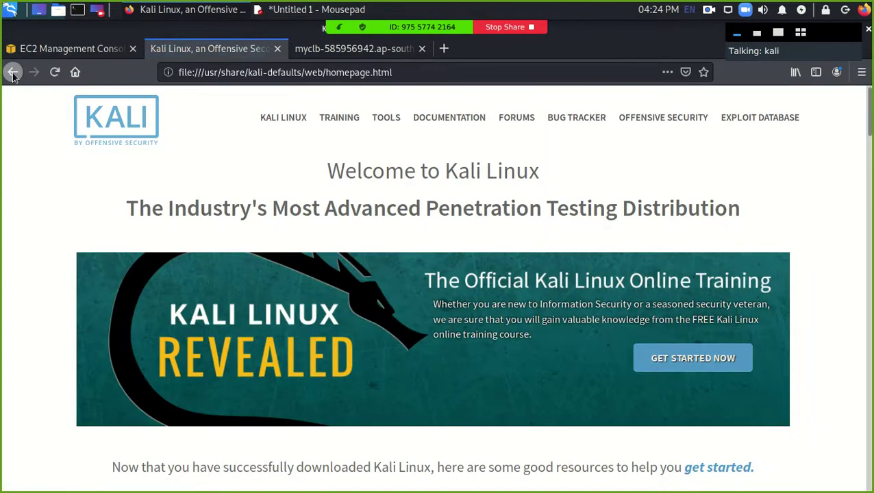
pyautogui.click(13, 72)
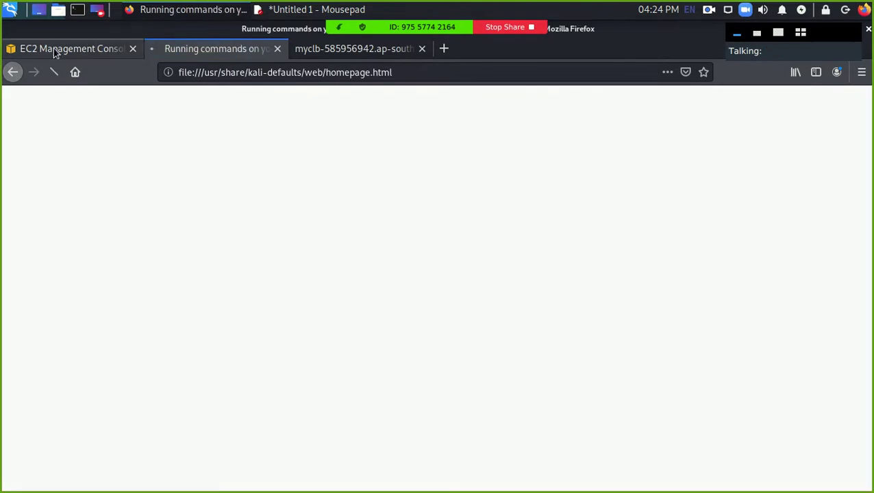
pyautogui.click(388, 53)
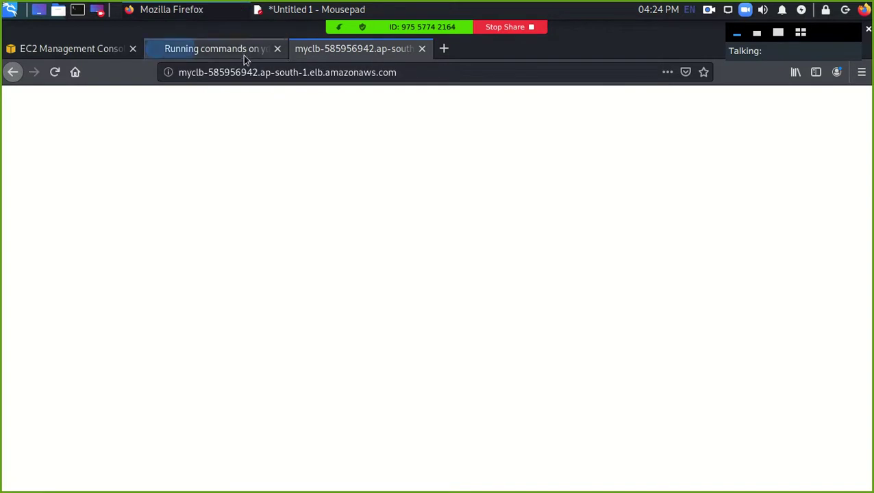
pyautogui.click(243, 55)
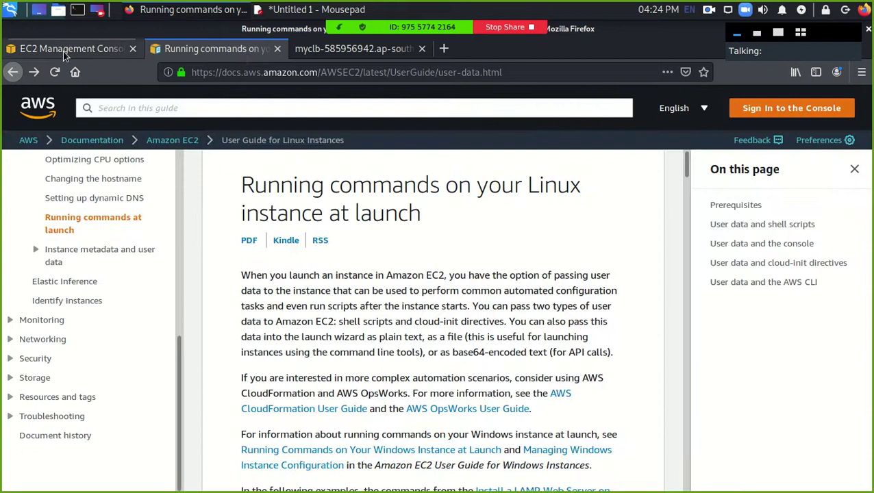
# - Return to the EC2 Instances list, close the user data documentation page and refresh the instances' status
pyautogui.click(64, 55)
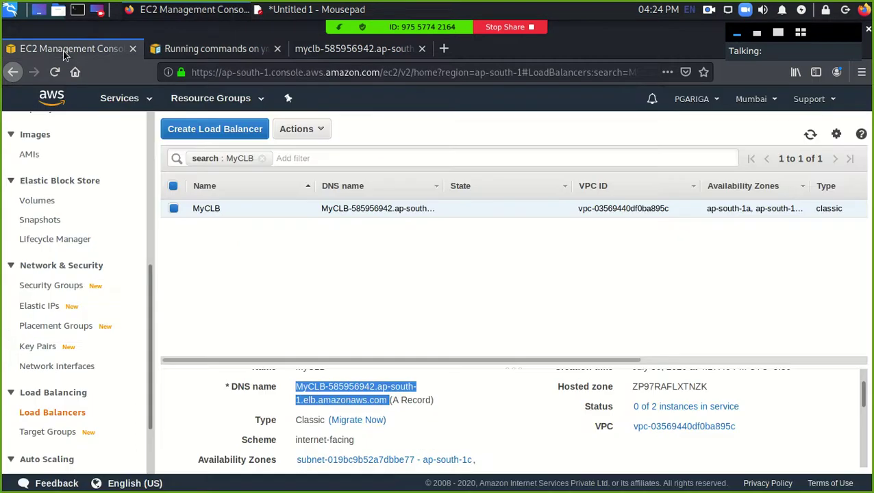
pyautogui.scroll(6, 144, 284)
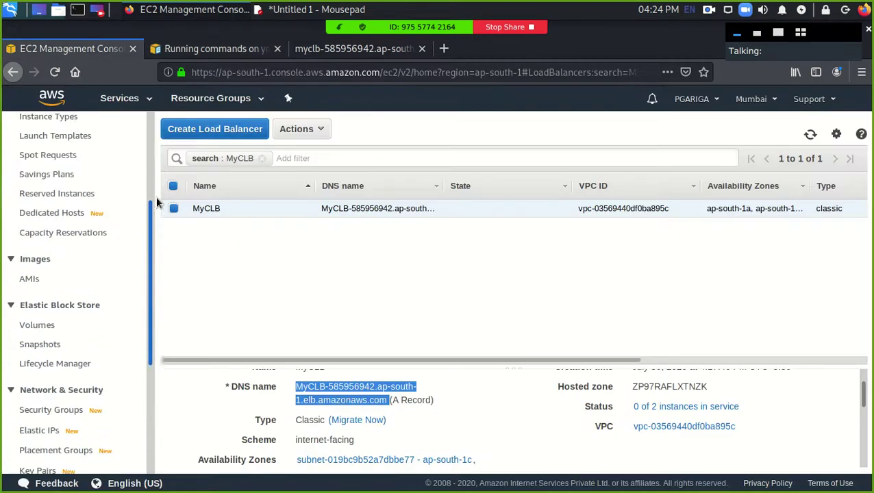
pyautogui.click(51, 201)
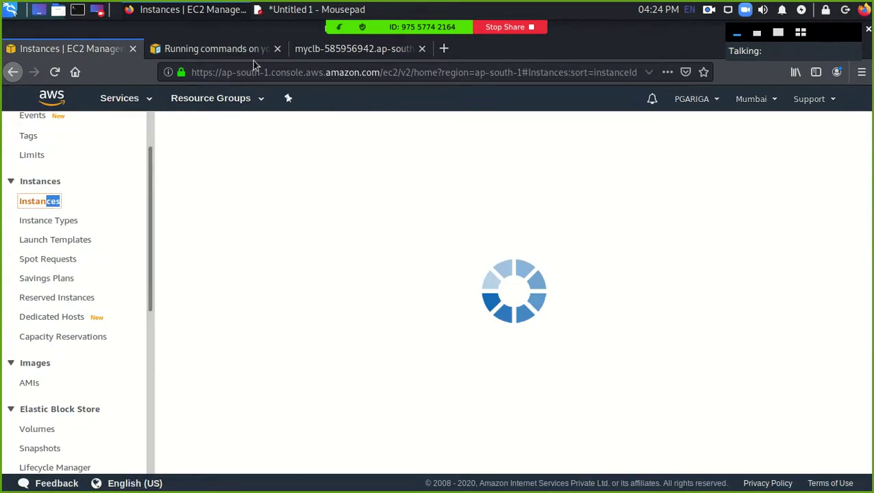
pyautogui.click(277, 50)
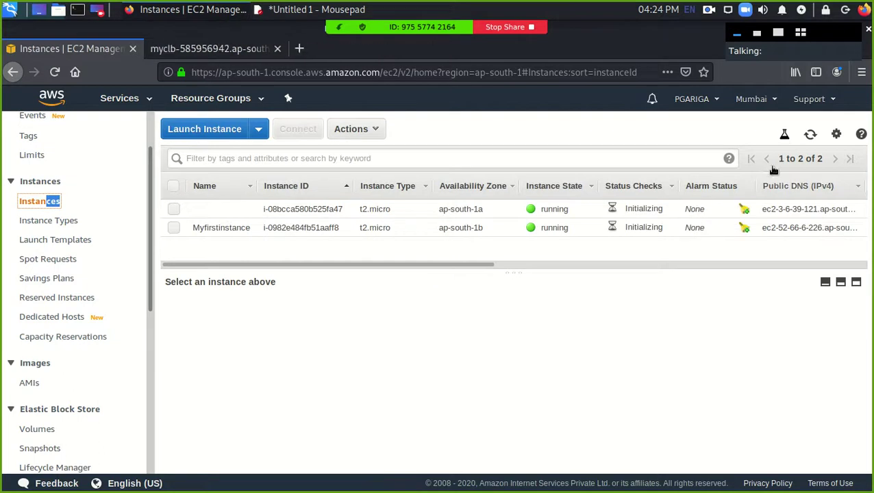
pyautogui.click(810, 134)
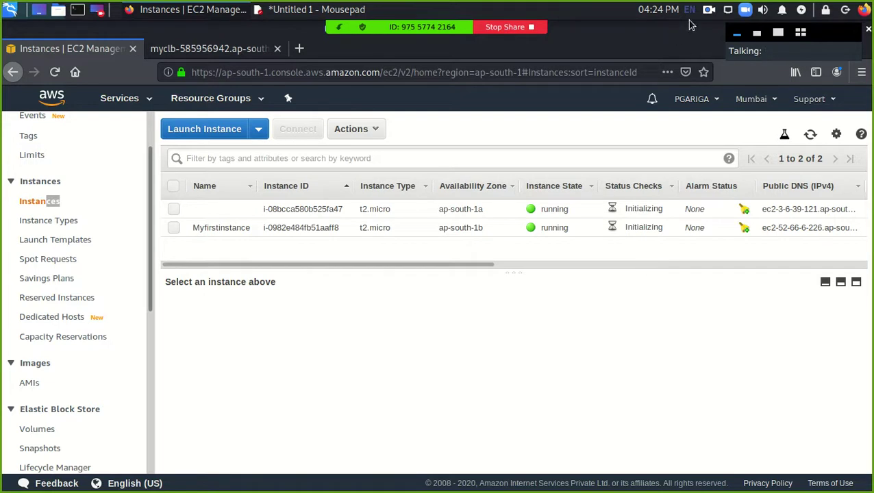
pyautogui.click(711, 10)
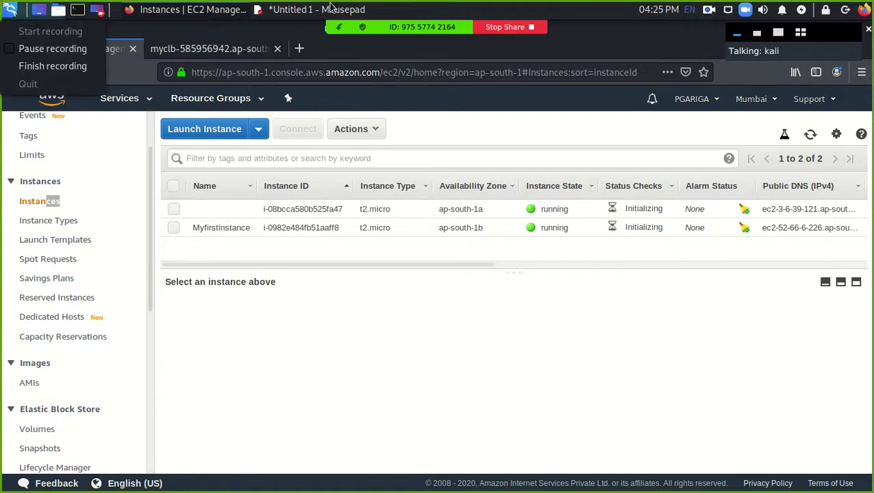